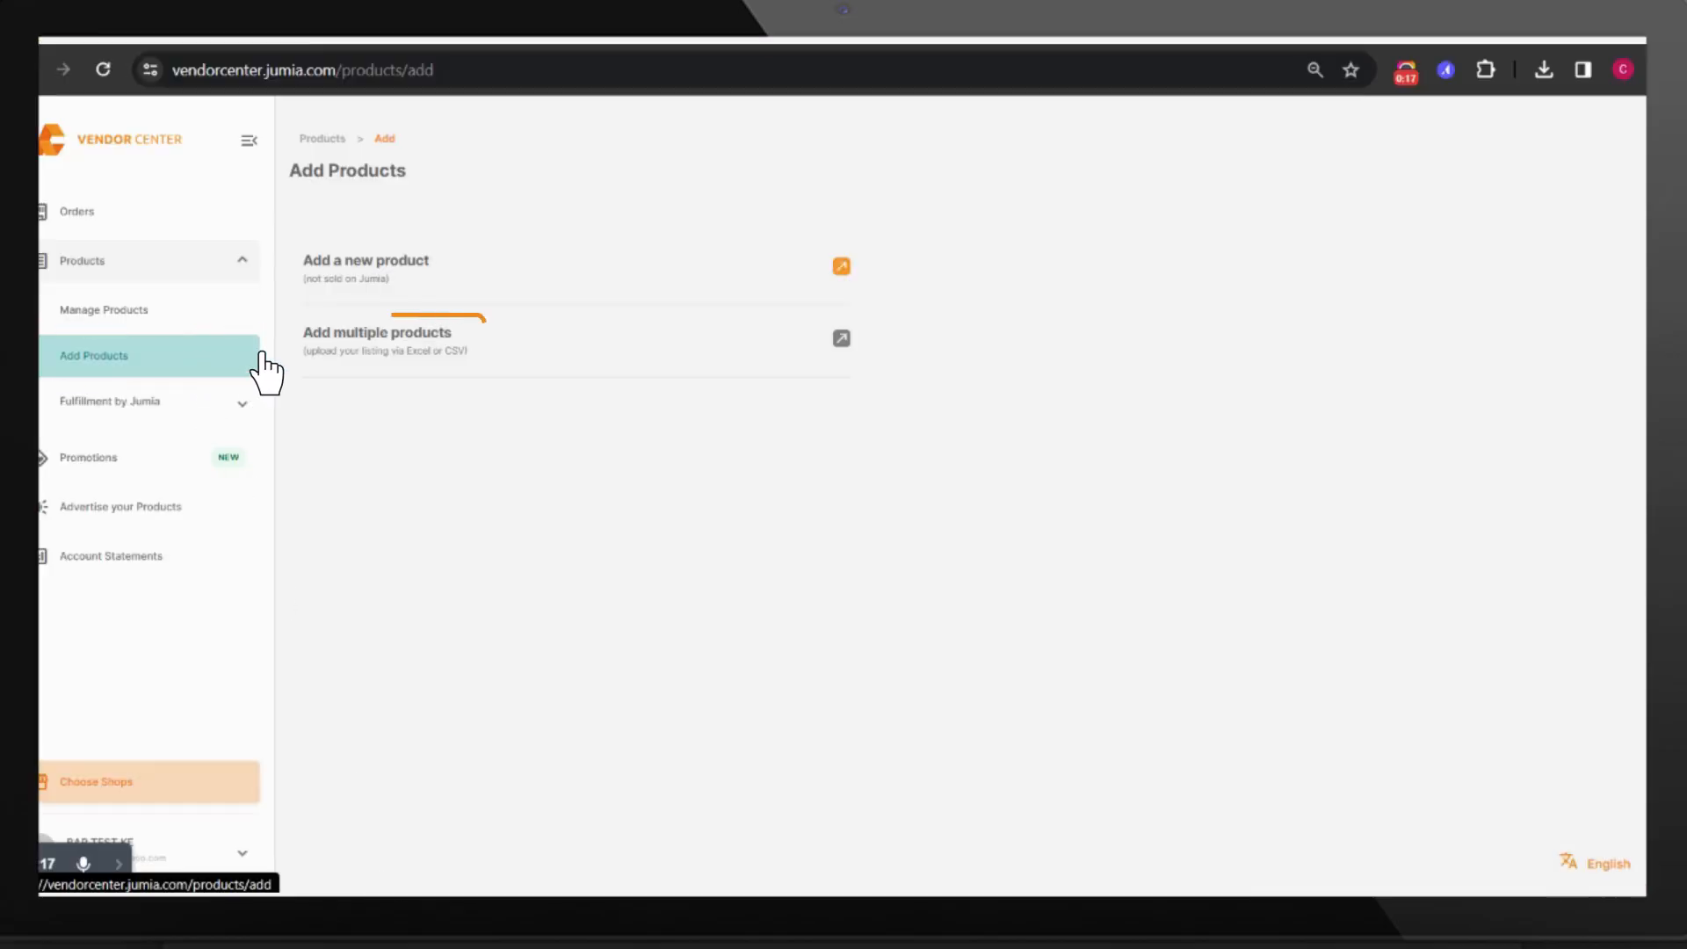
- Start adding multiple products with type Product and action Download Template, and choose the shop BAR TEST KE
click(422, 356)
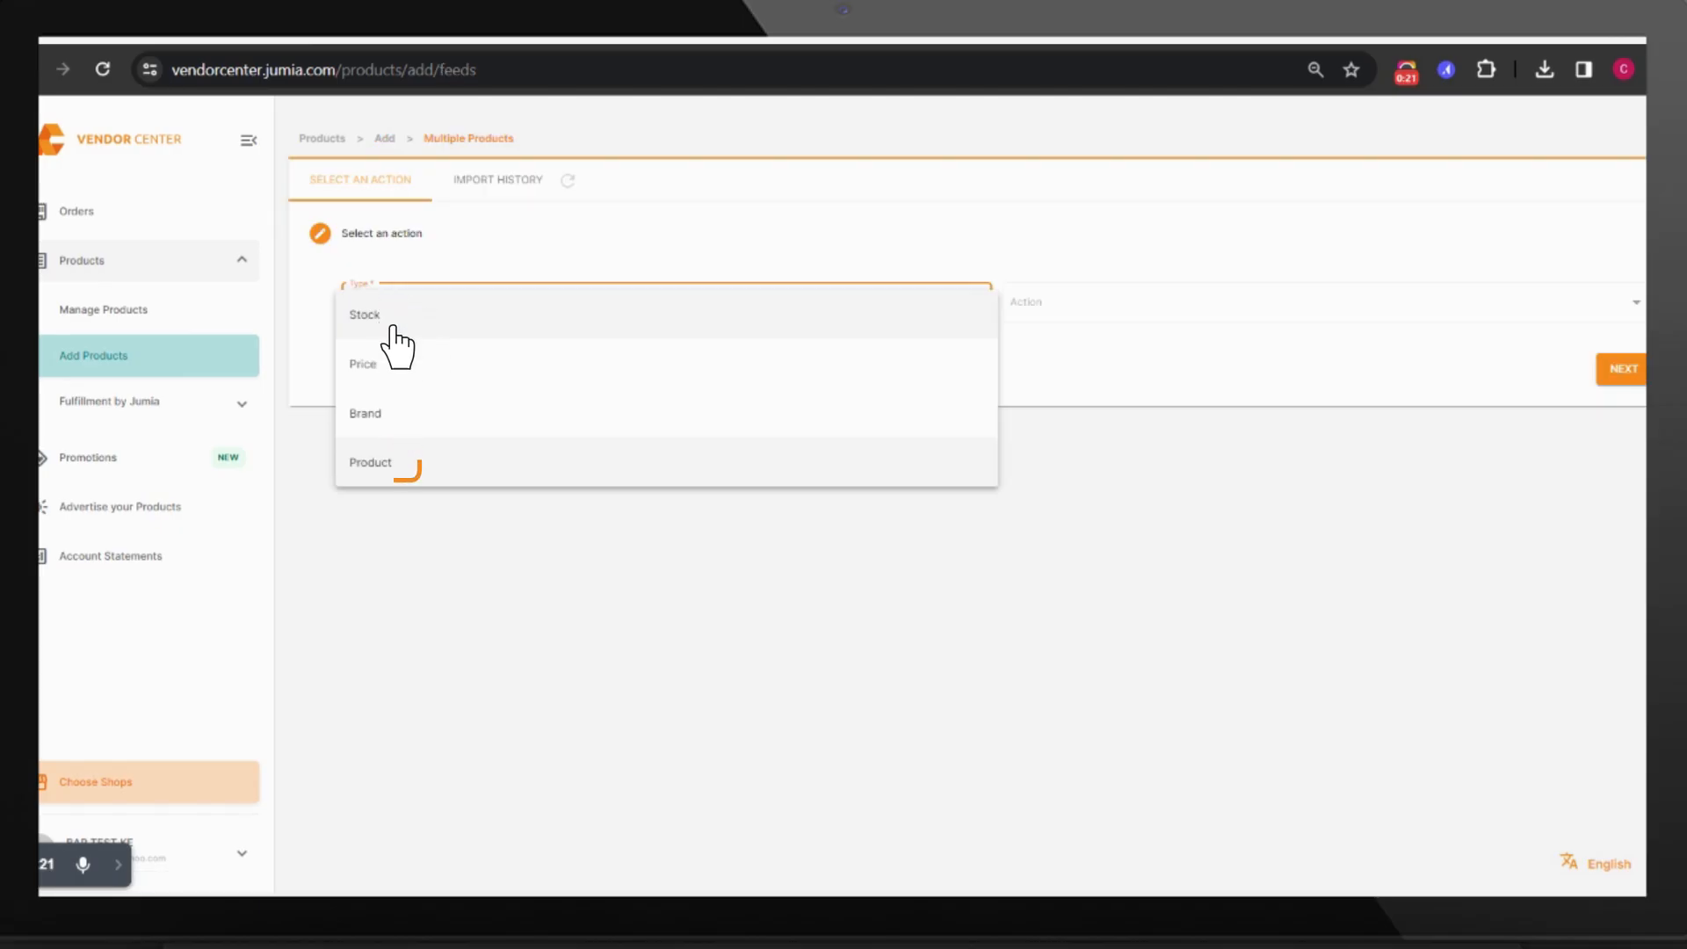
click(404, 463)
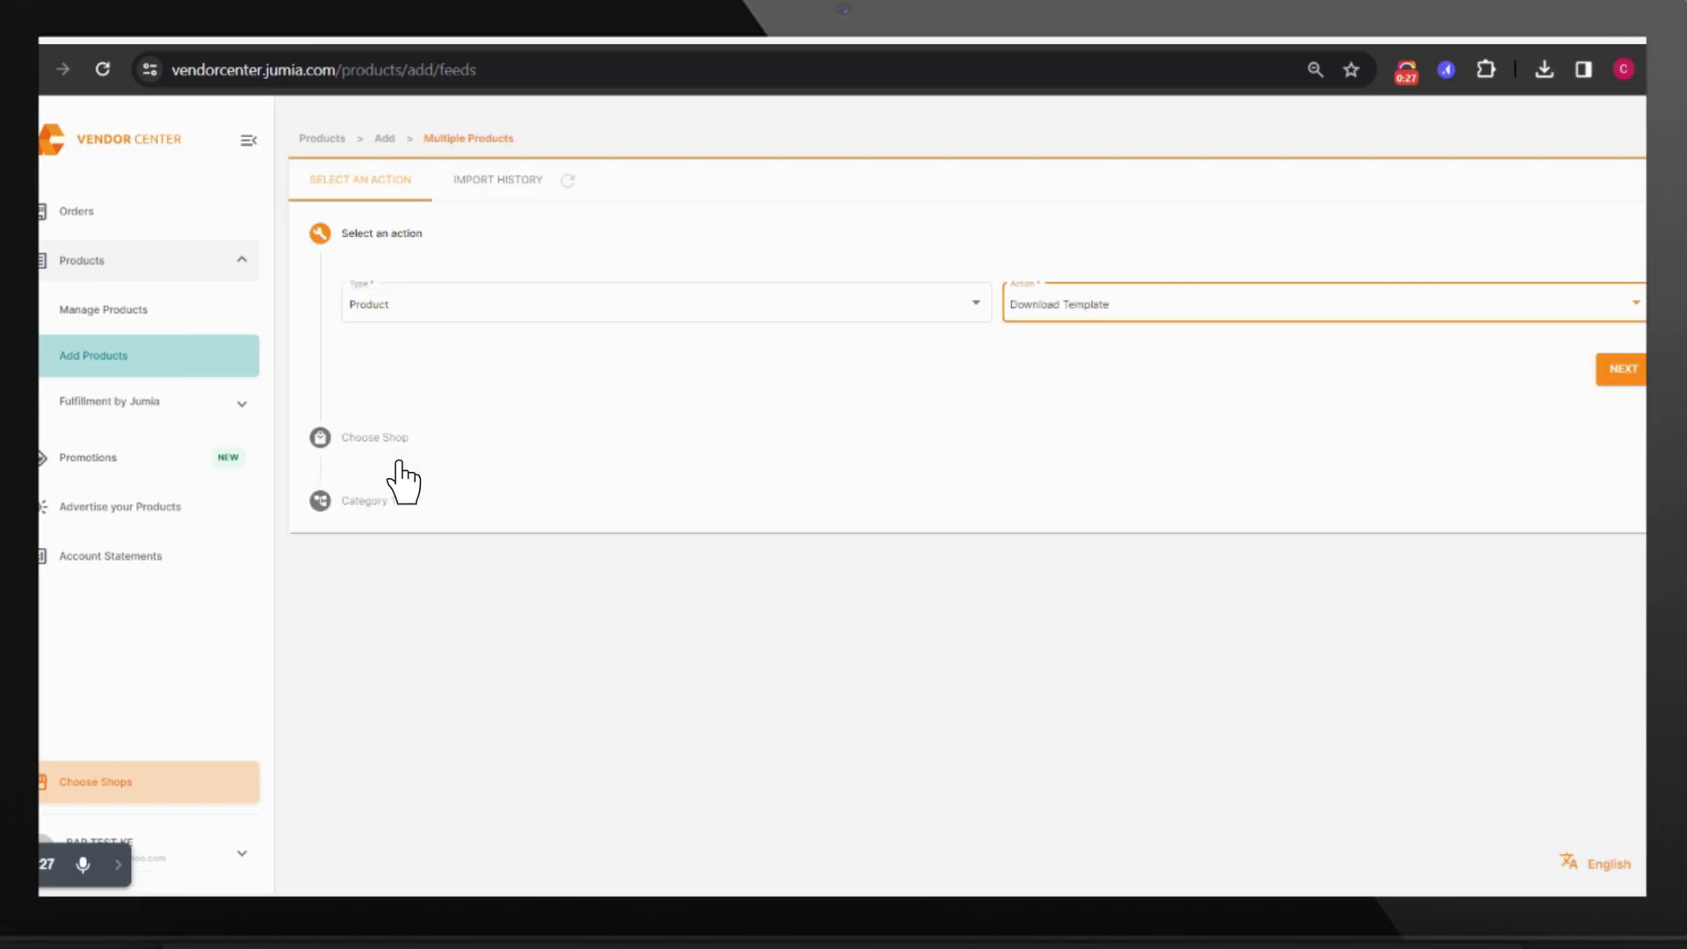
click(1035, 299)
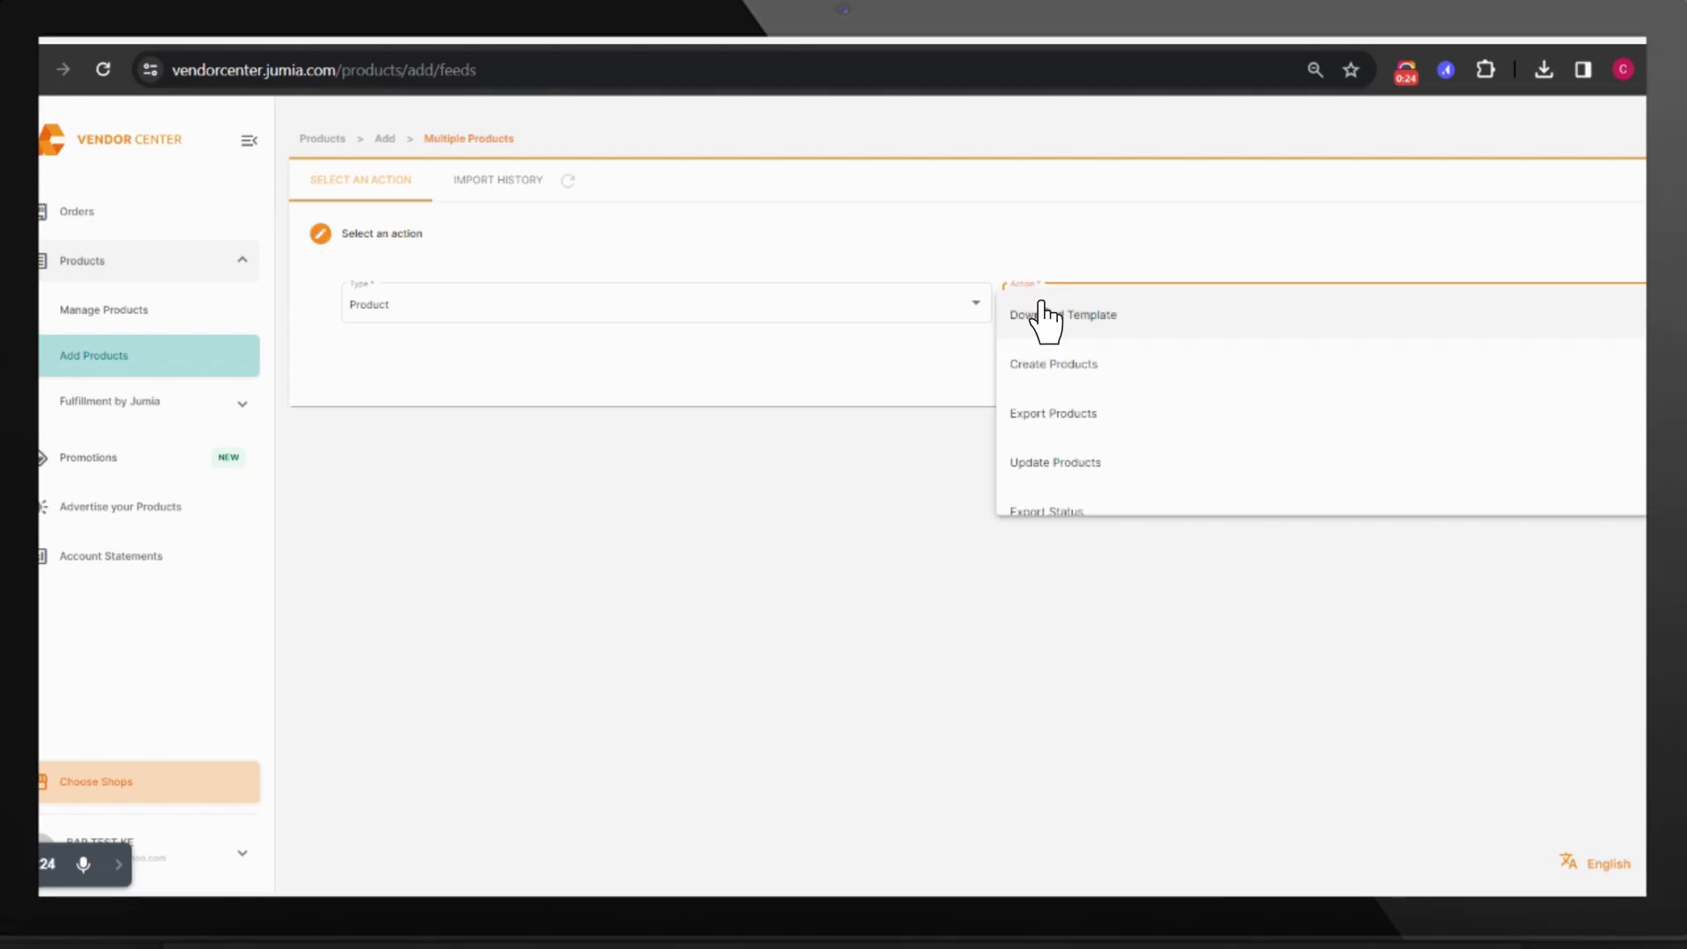
click(1042, 315)
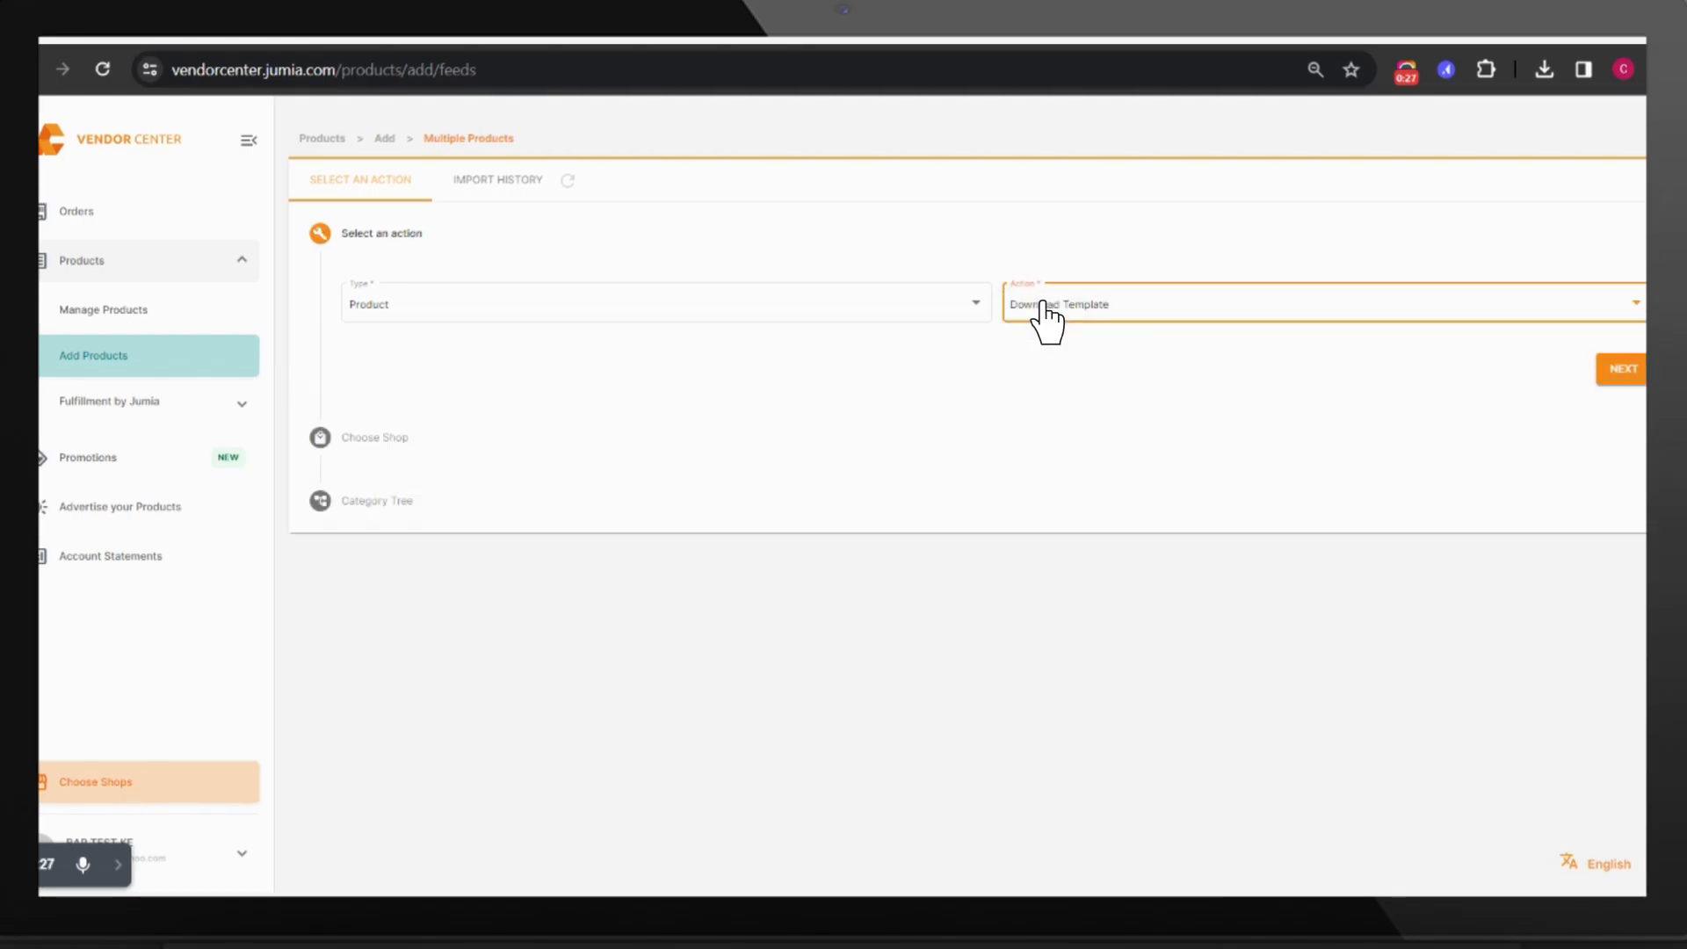
click(1617, 376)
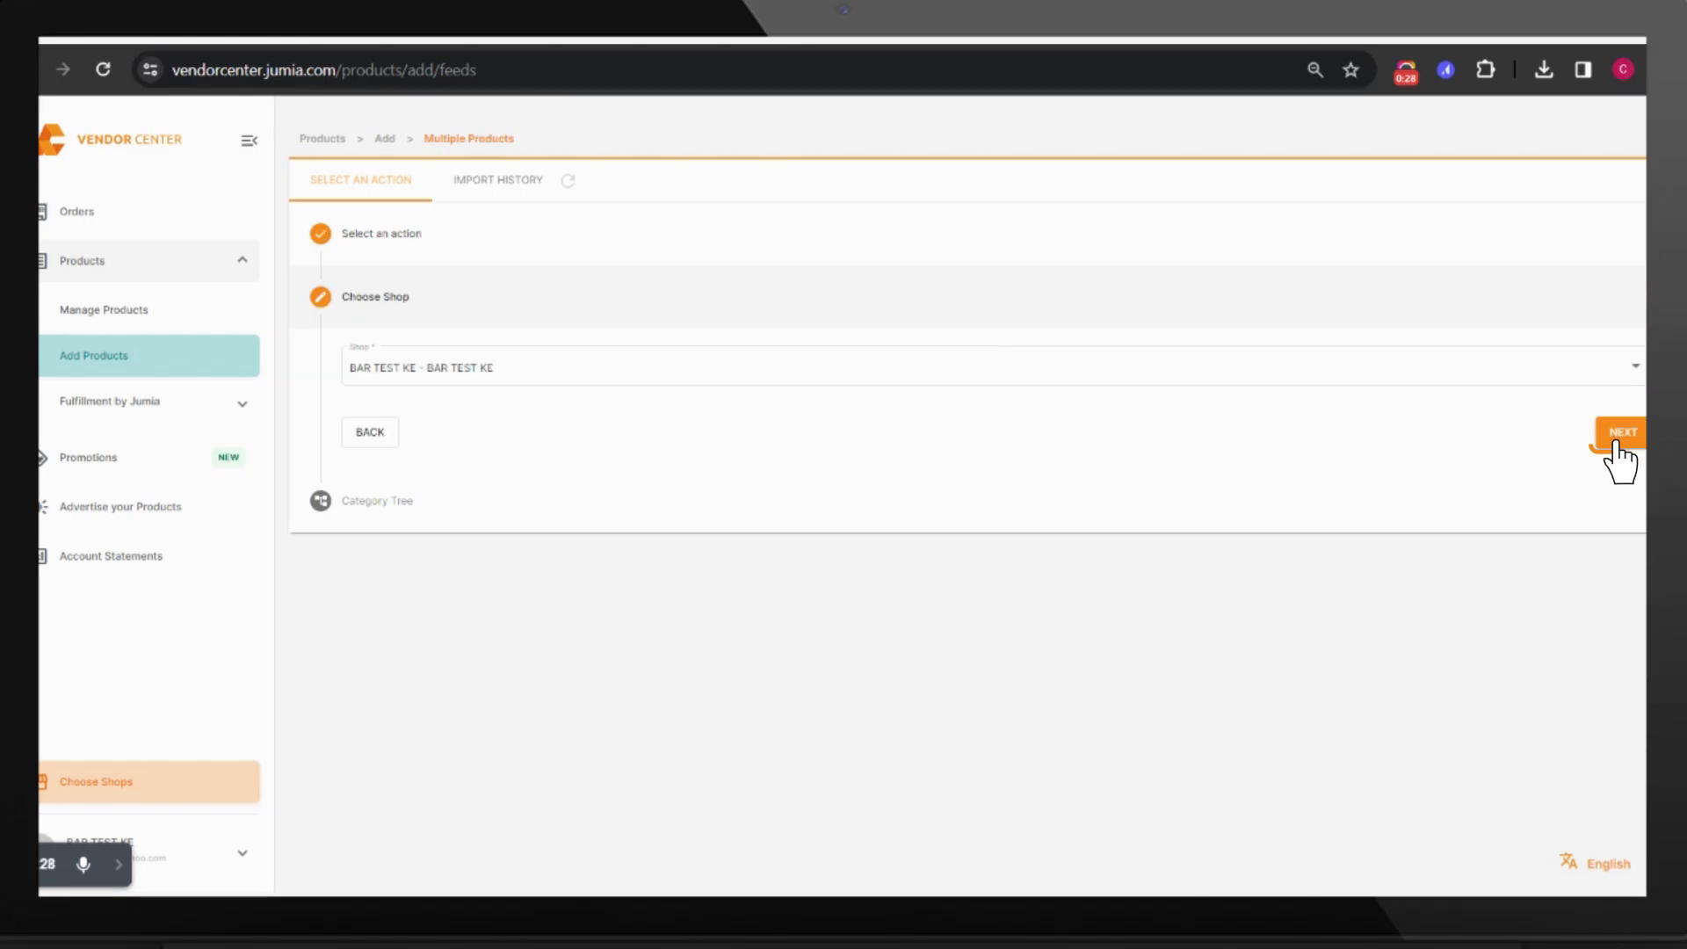
click(1616, 435)
- Select the category Phones & Tablets > Mobile Phones > Smartphones > Android Phones and export its template
click(463, 430)
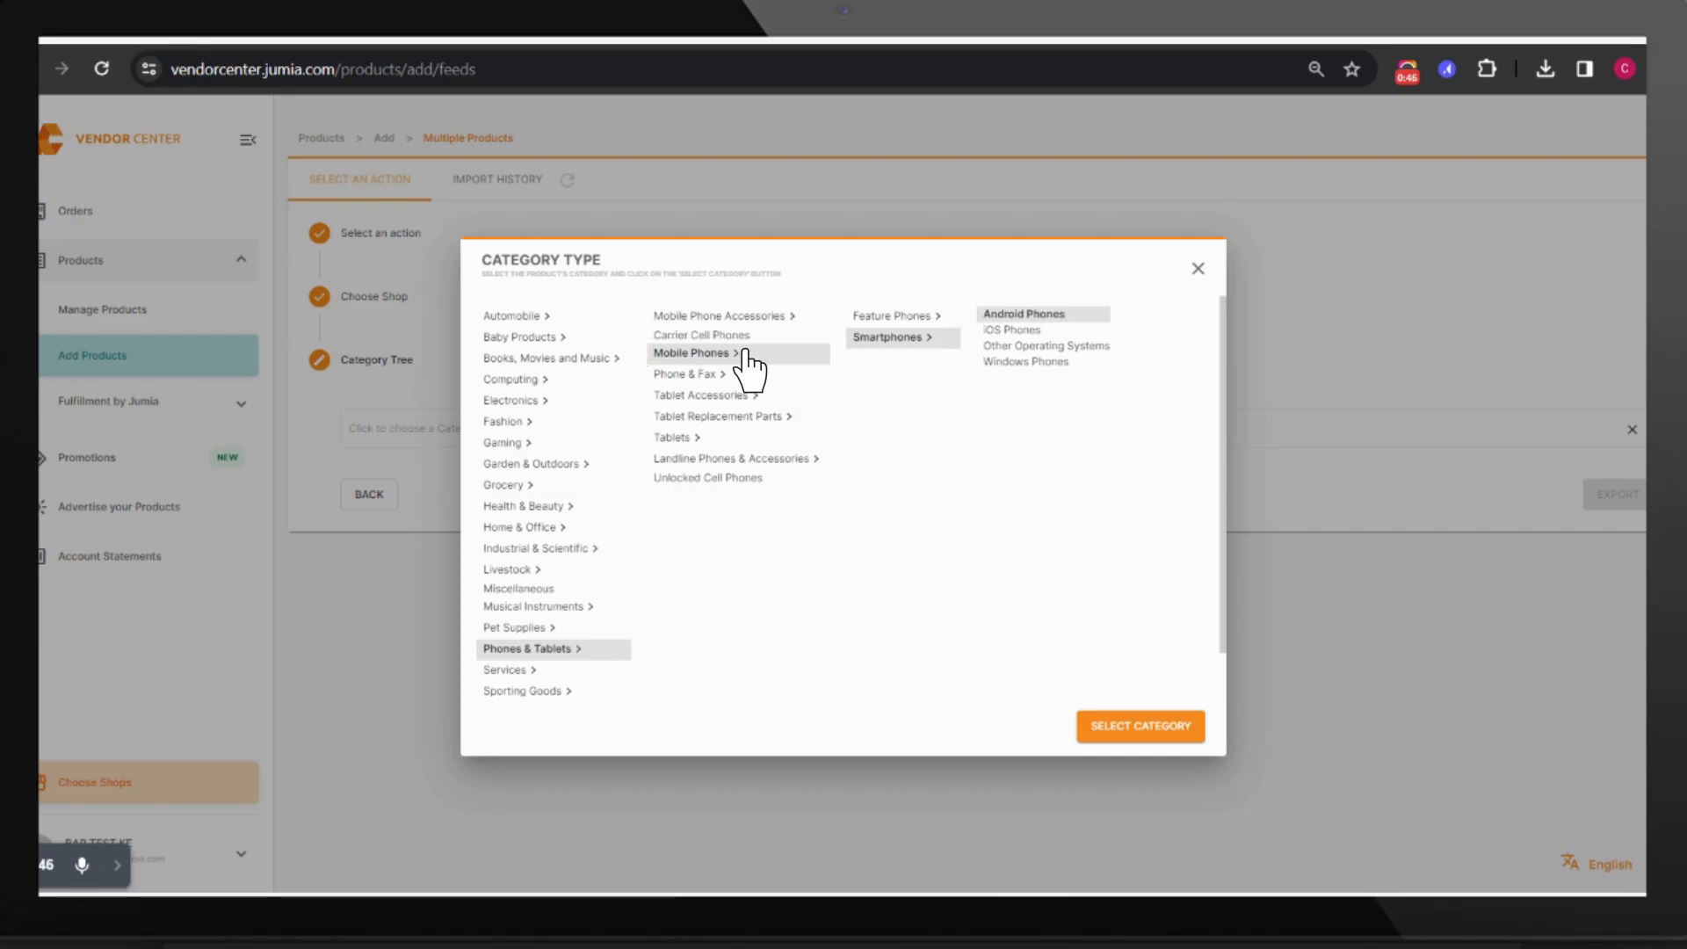
click(918, 341)
click(1138, 732)
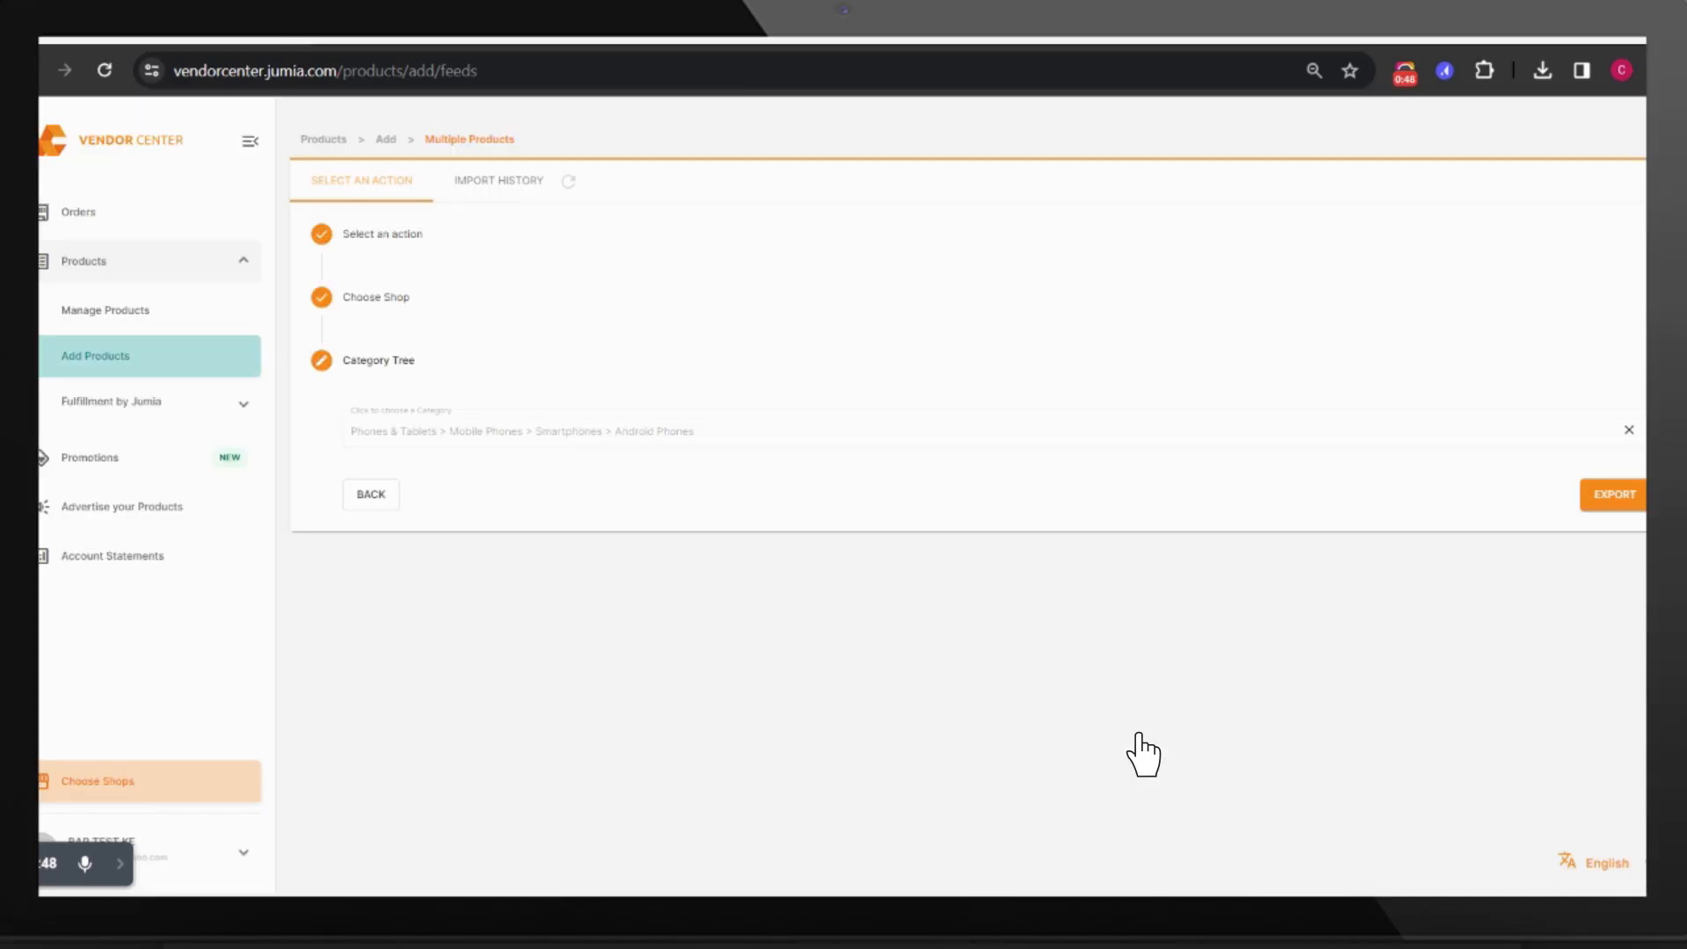
click(1601, 499)
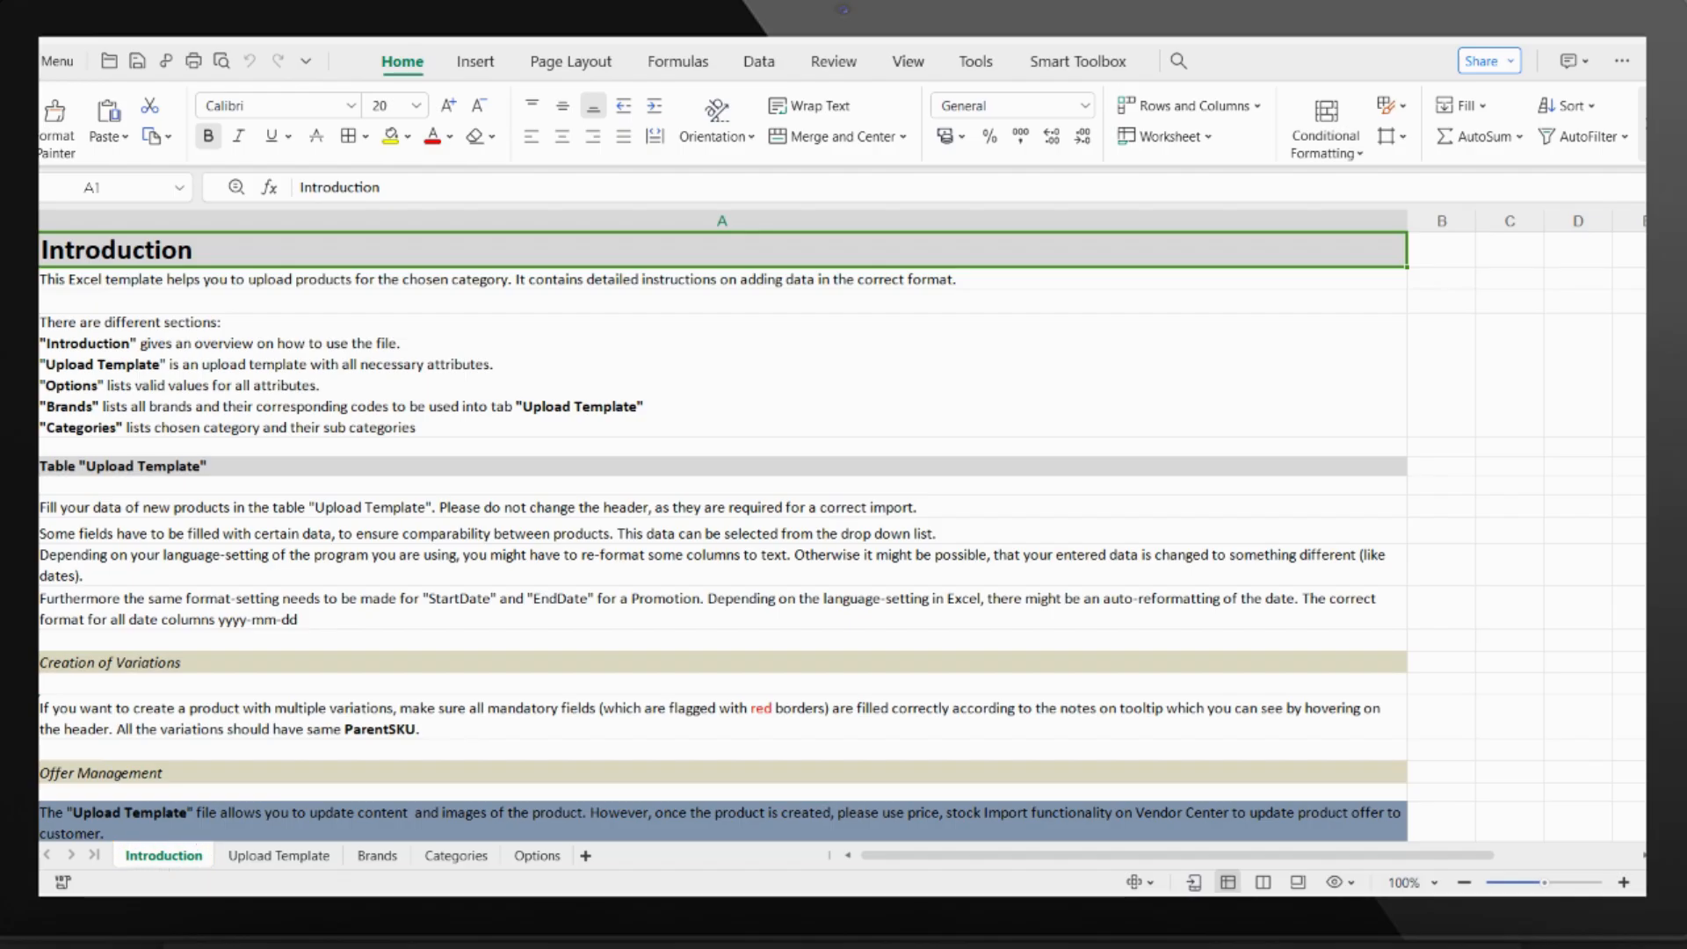
- Look through the downloaded template's Upload Template, Brands, Categories and Options sheets
click(278, 856)
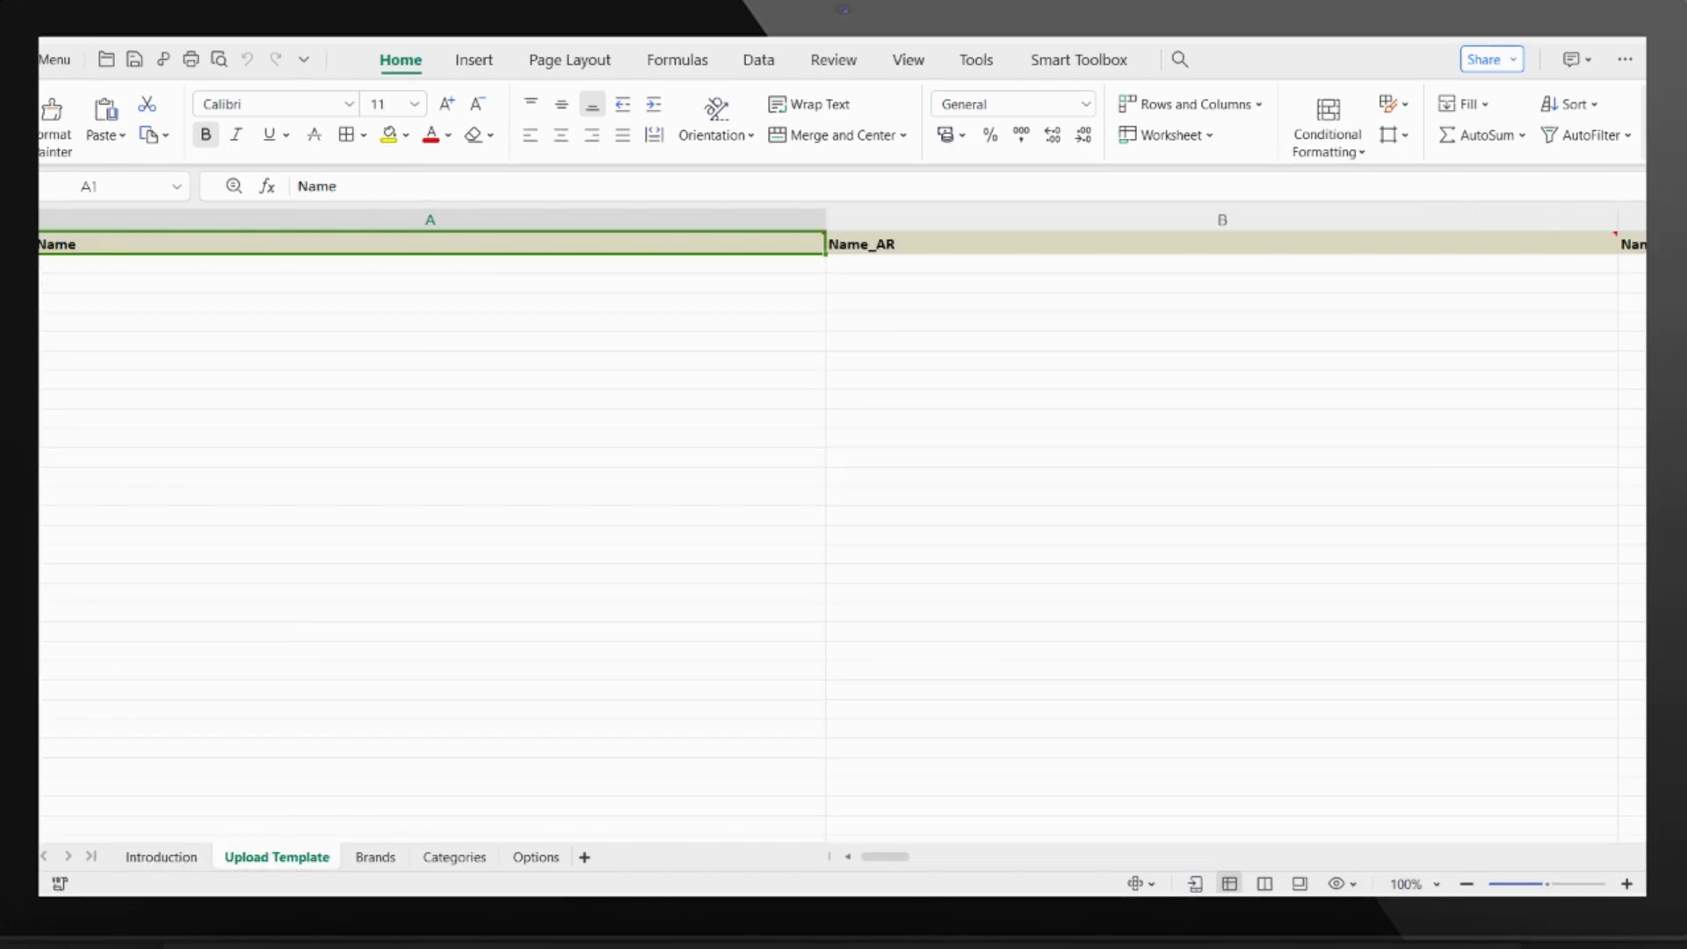
click(375, 857)
click(456, 856)
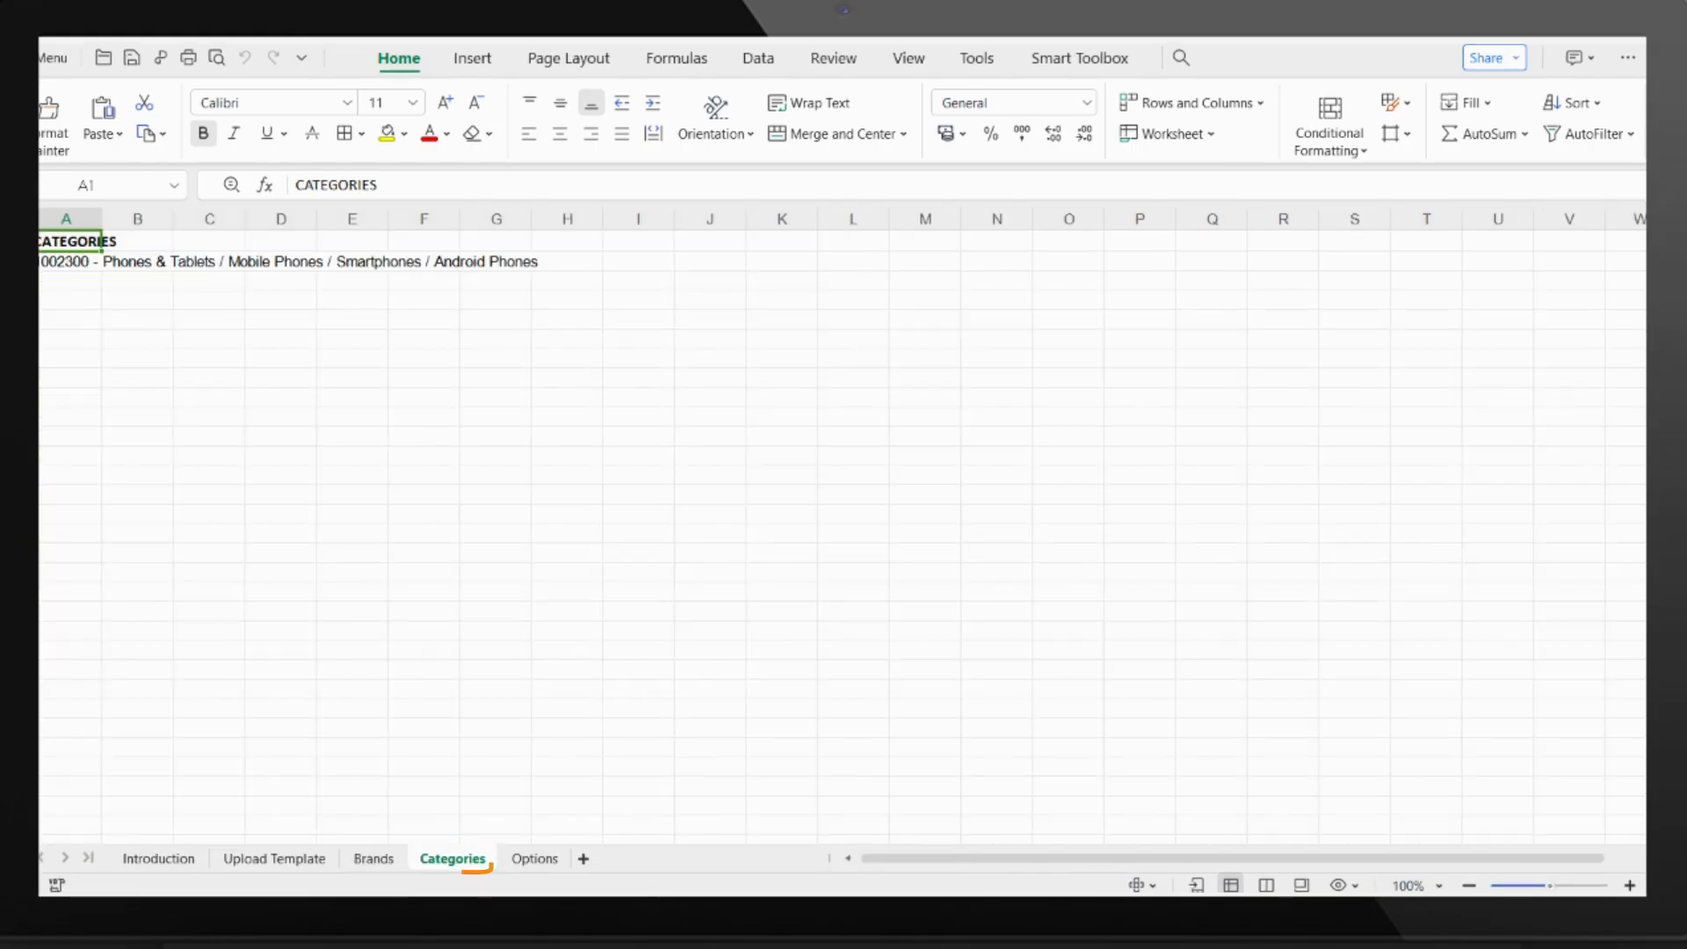
click(536, 856)
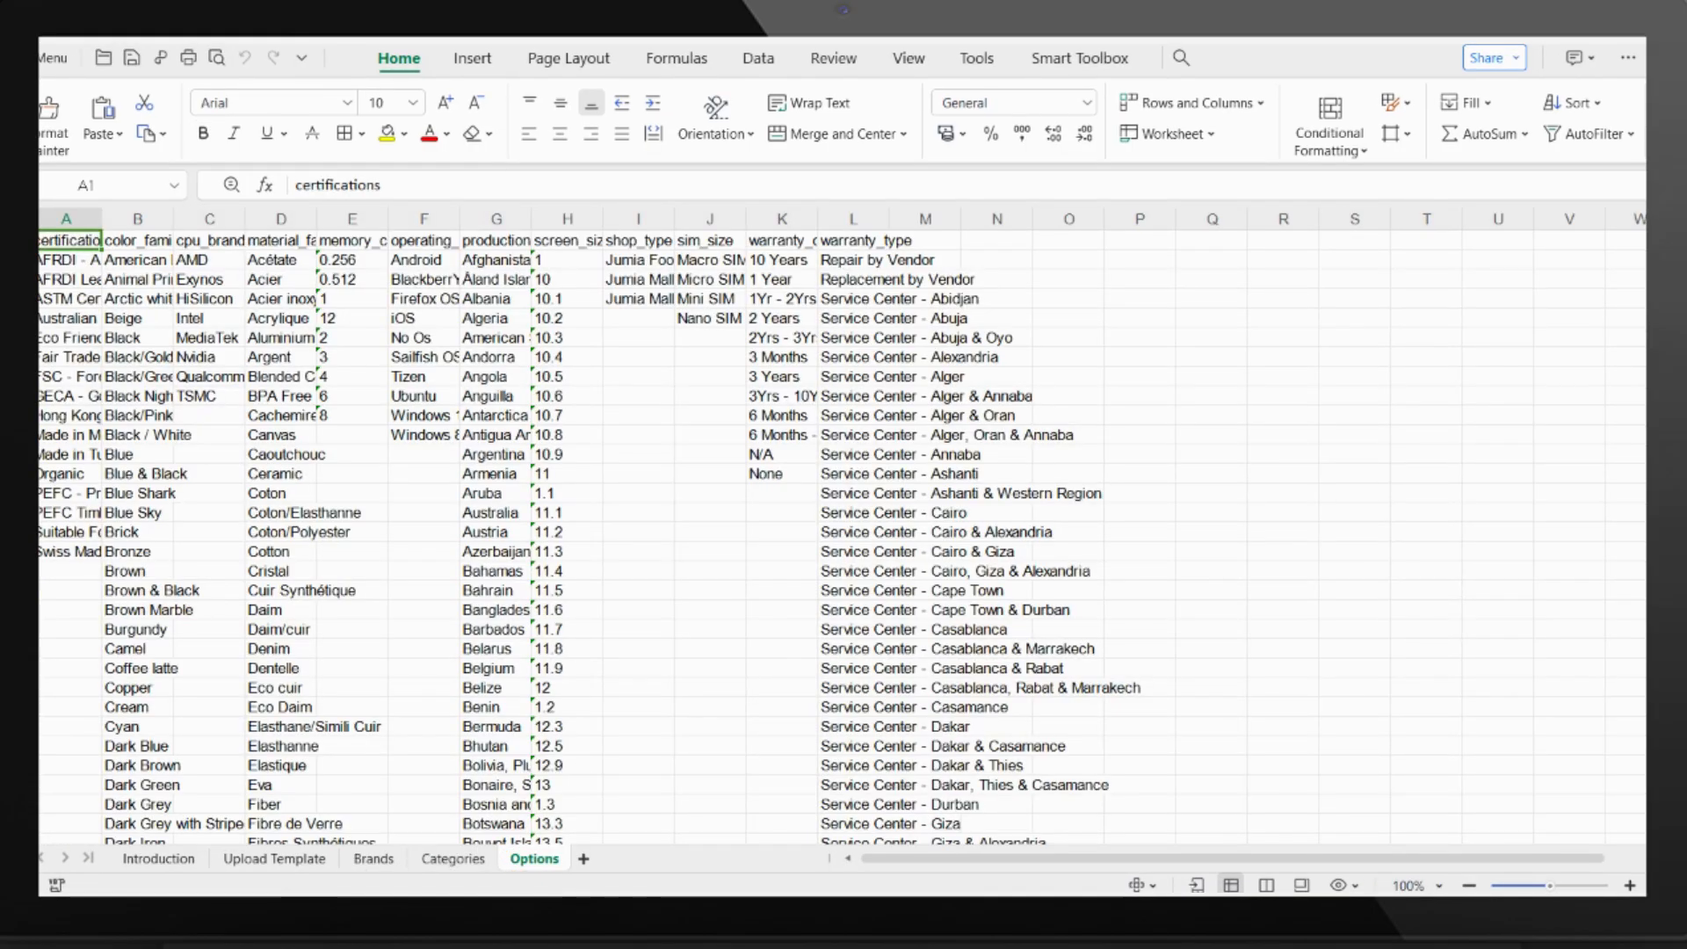
- In the Upload Template sheet's row 2, enter the Name "Camon 19 3GB+64GB Dual Sim Black" and the SellerSKU "Camon 19"
click(274, 861)
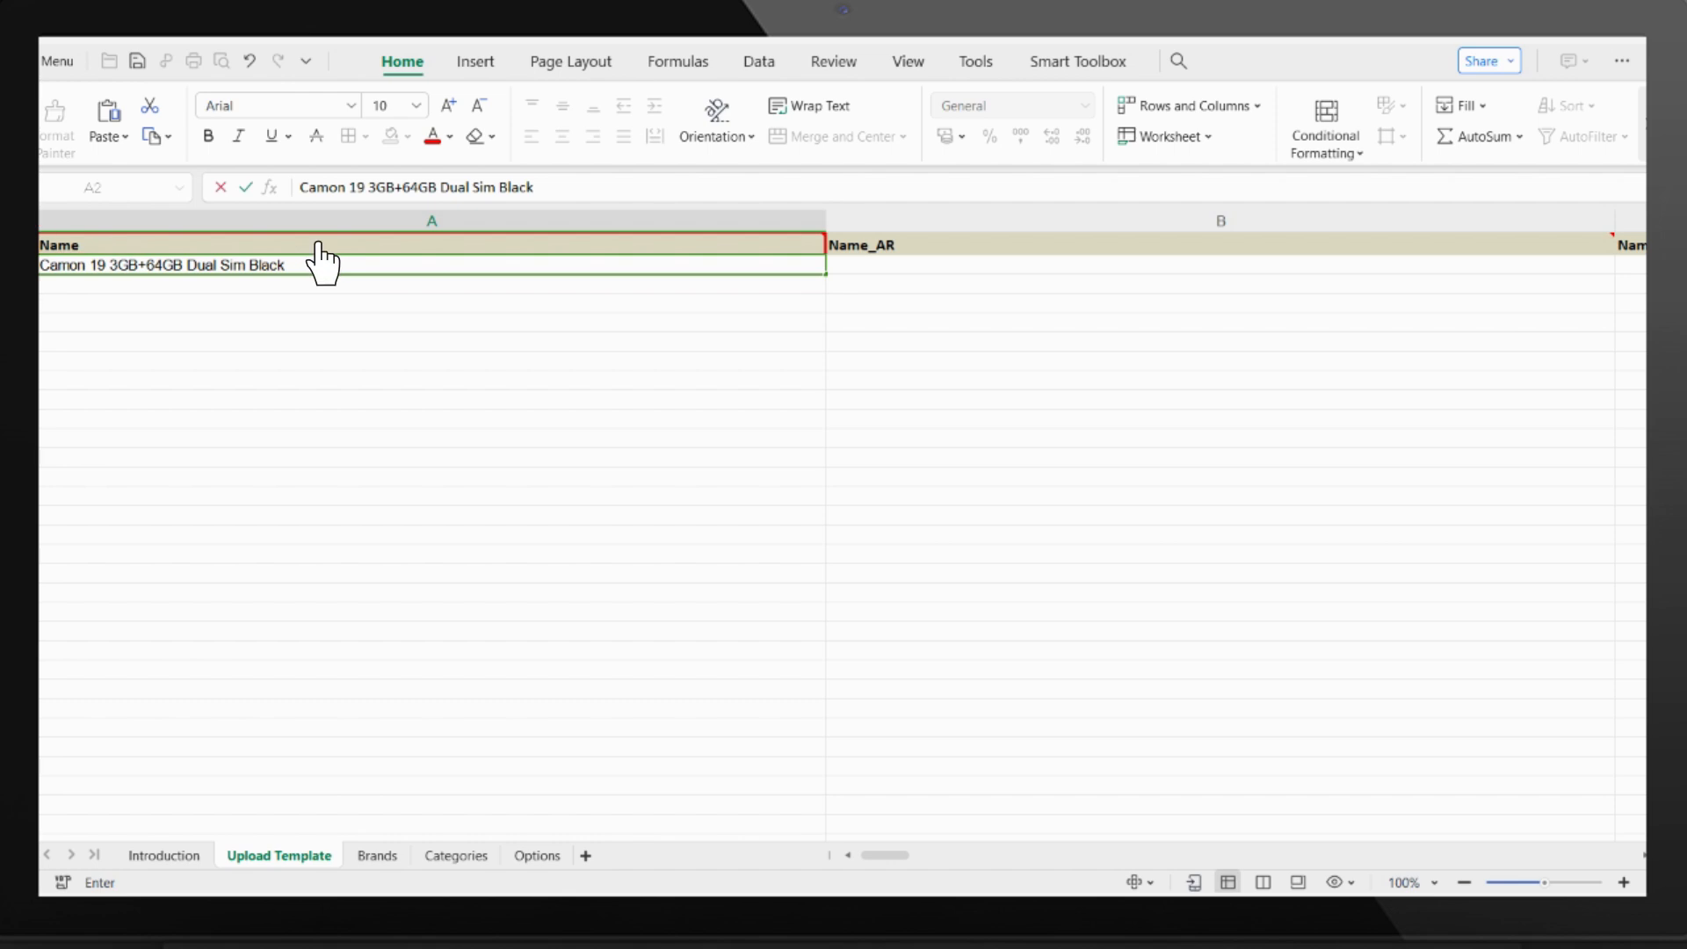
key(Right)
key(Right)
key(Right)
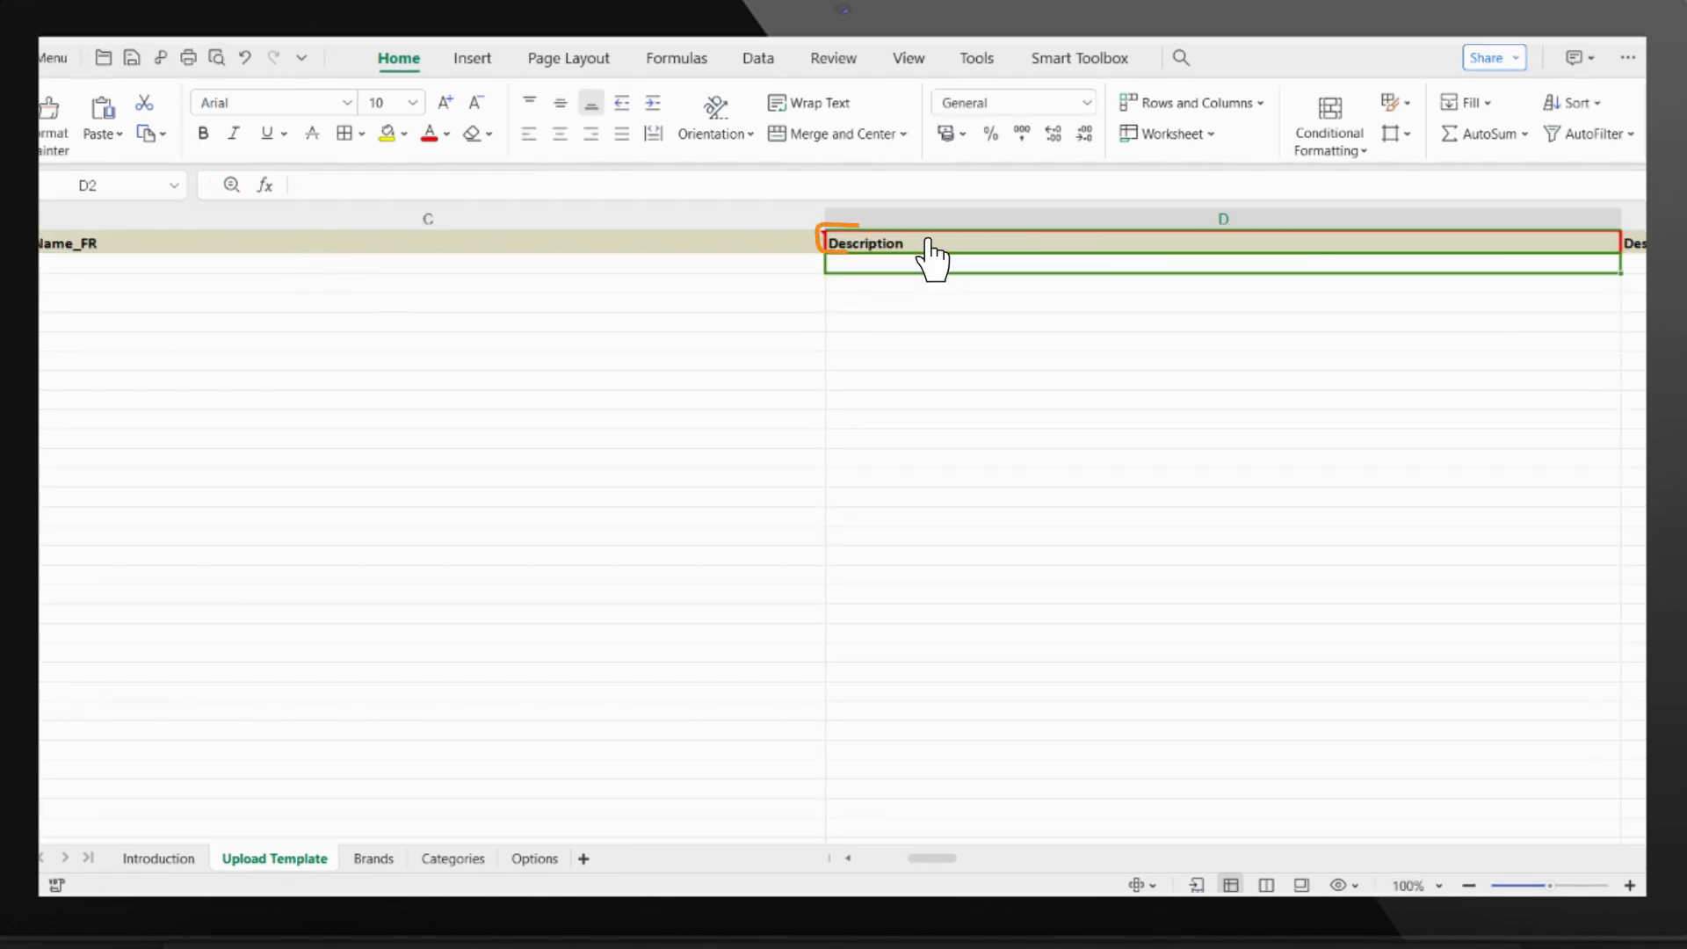
key(Right)
key(Right)
key(Right)
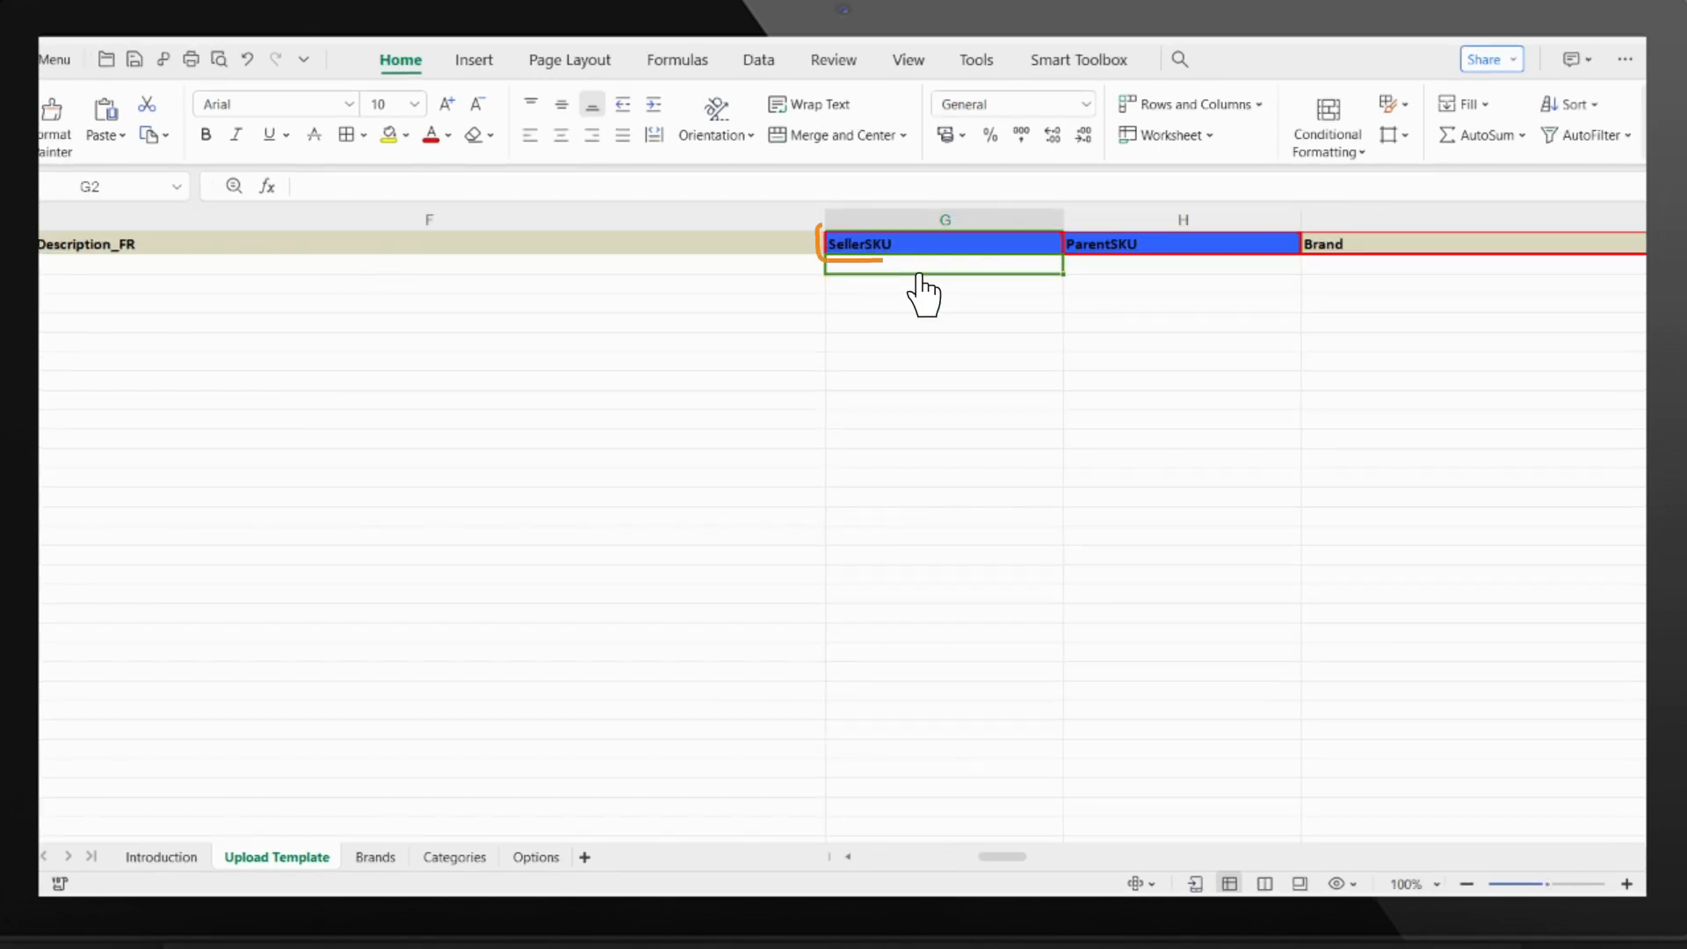
text(Camon 19)
key(Tab)
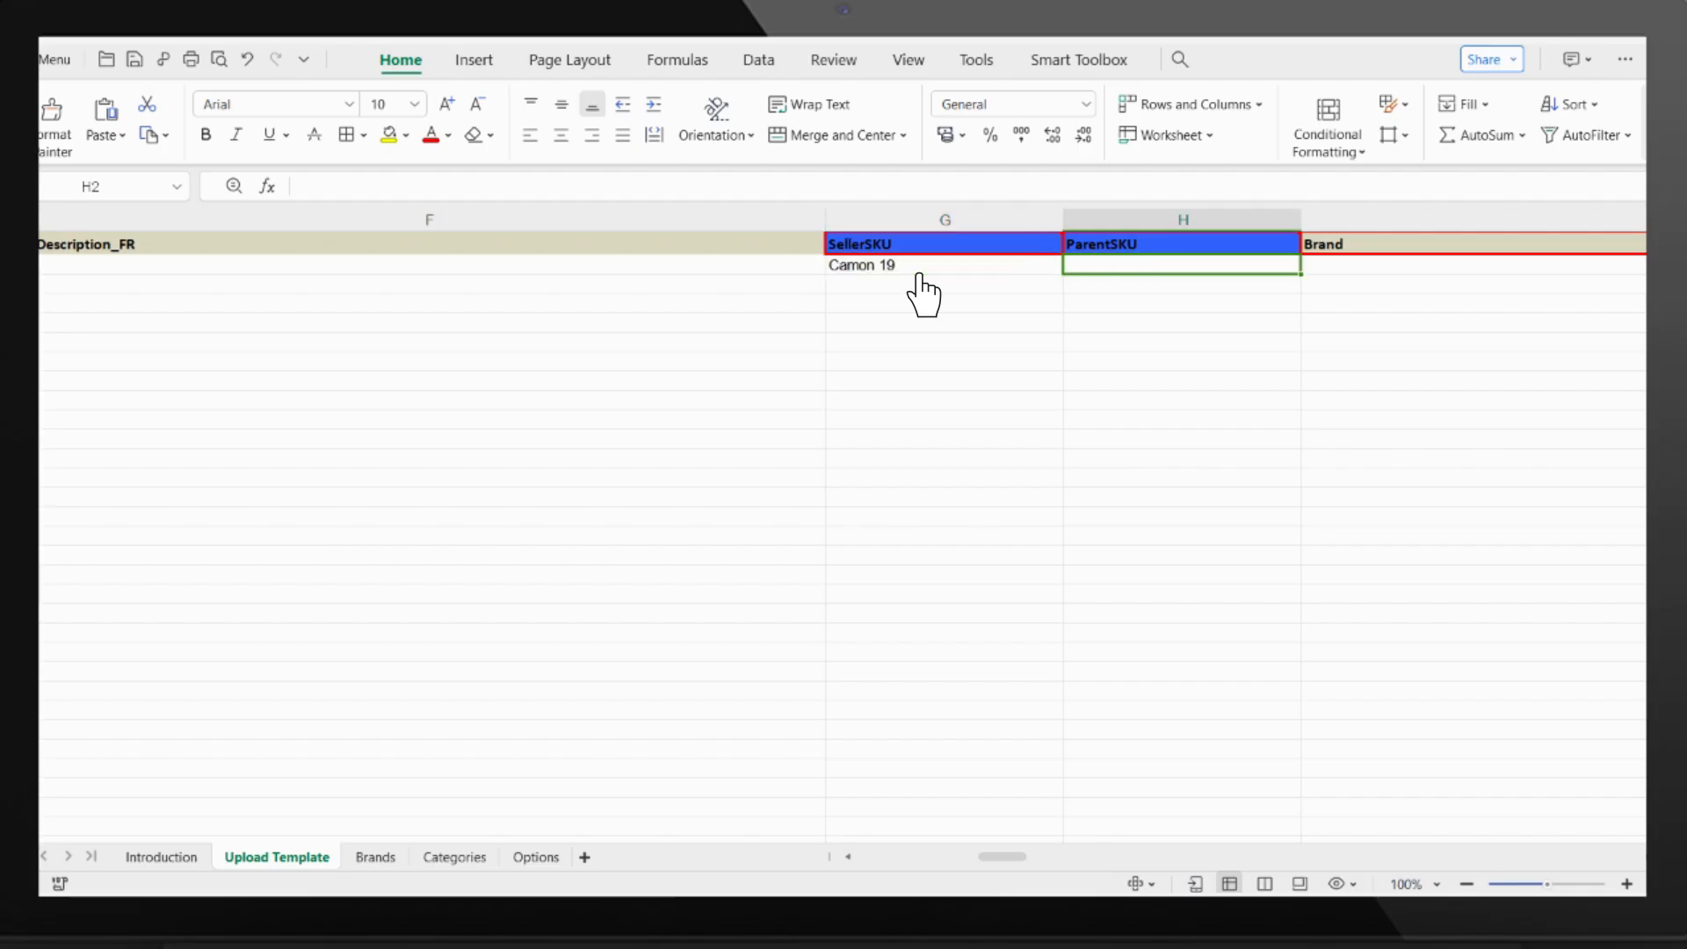
- Set the product's Brand to 1114657 - Tecno and its PrimaryCategory to 1002300 - Phones & Tablets / Mobile Phones / Smartphones / Android Phones
click(362, 863)
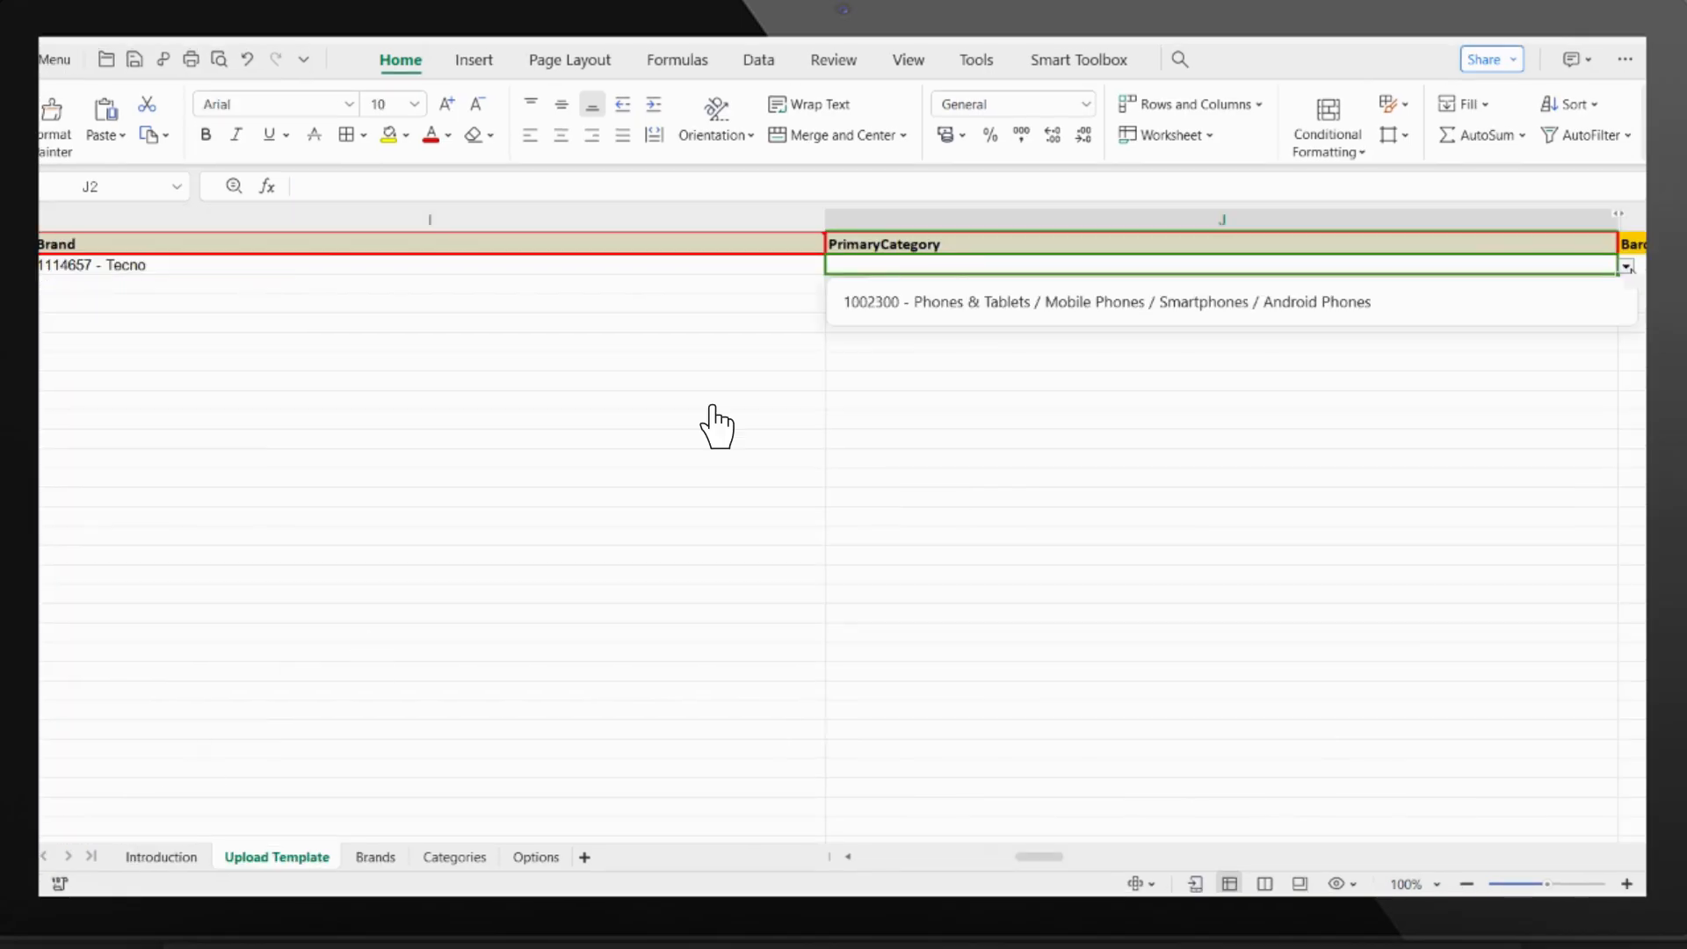
click(985, 303)
key(Tab)
key(Tab)
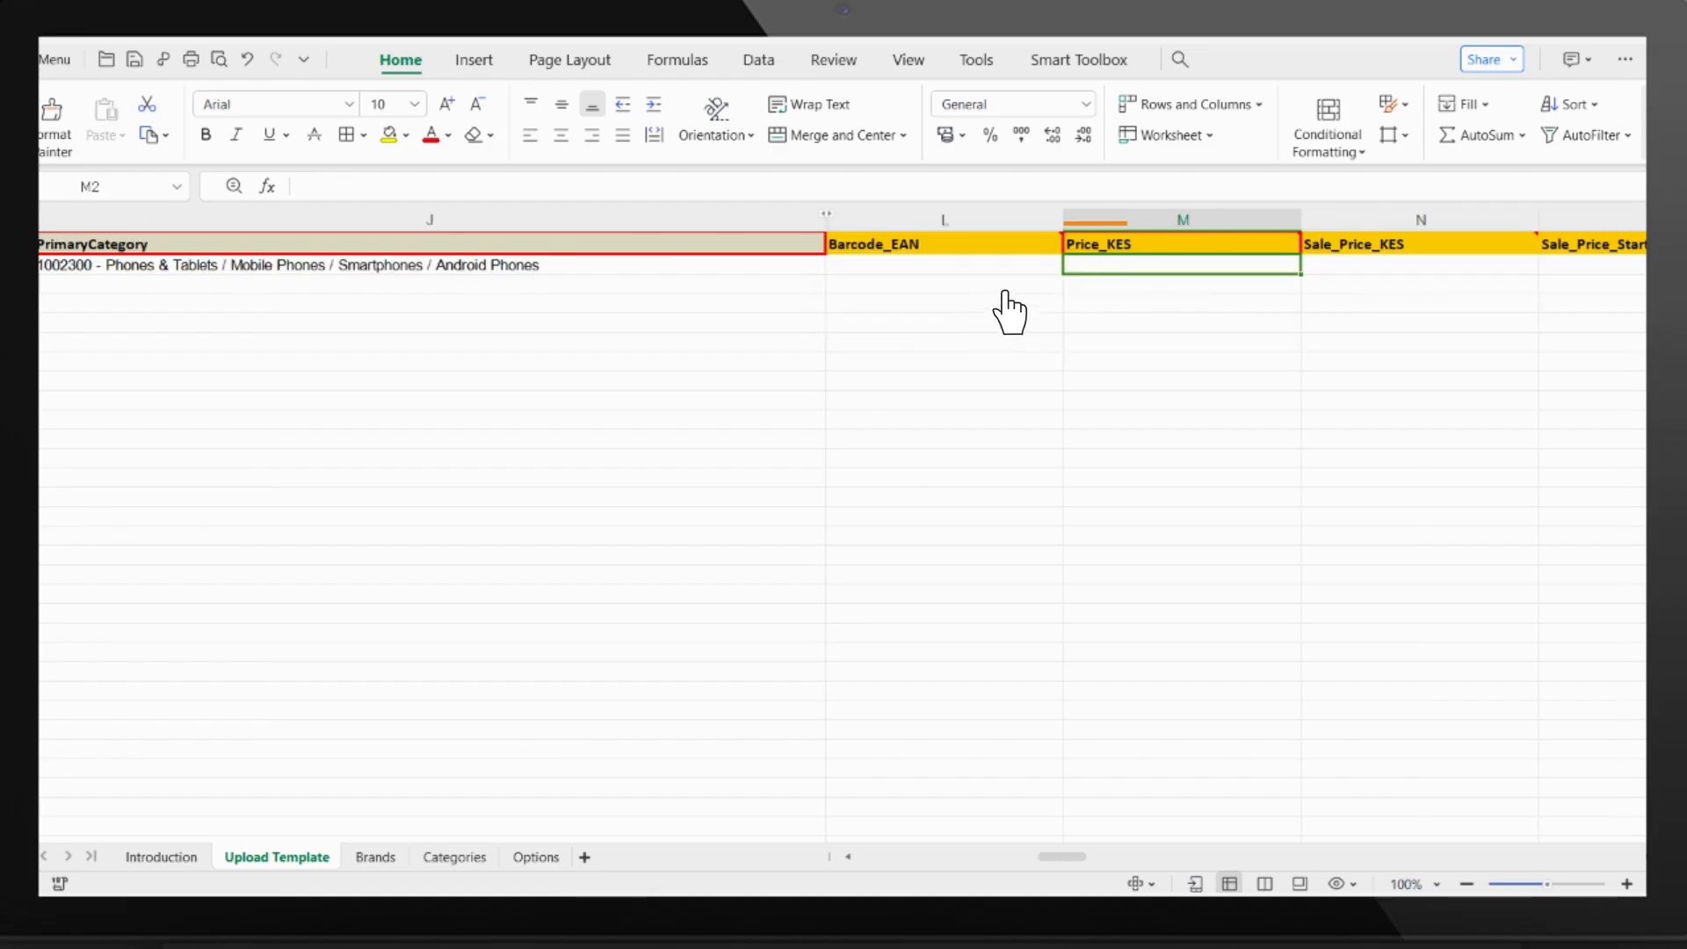
- Enter 20000 as Price_KES, 19500 as Sale_Price_KES and 50 as Stock for the product
text(20000)
click(1427, 263)
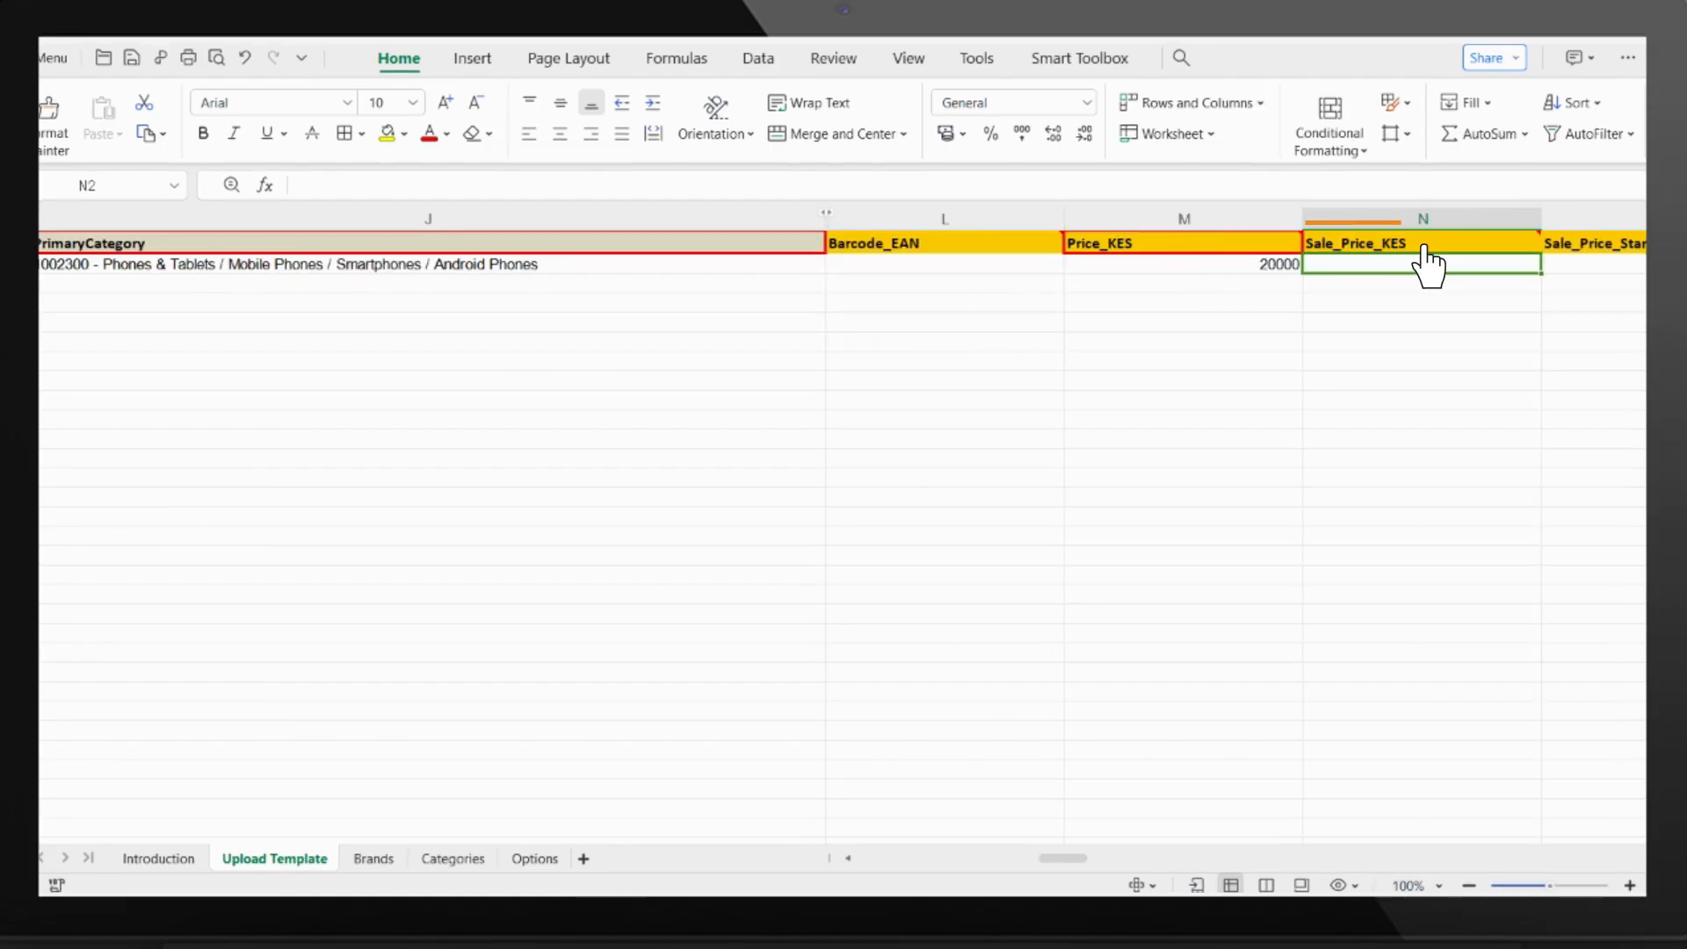
text(19500)
key(Tab)
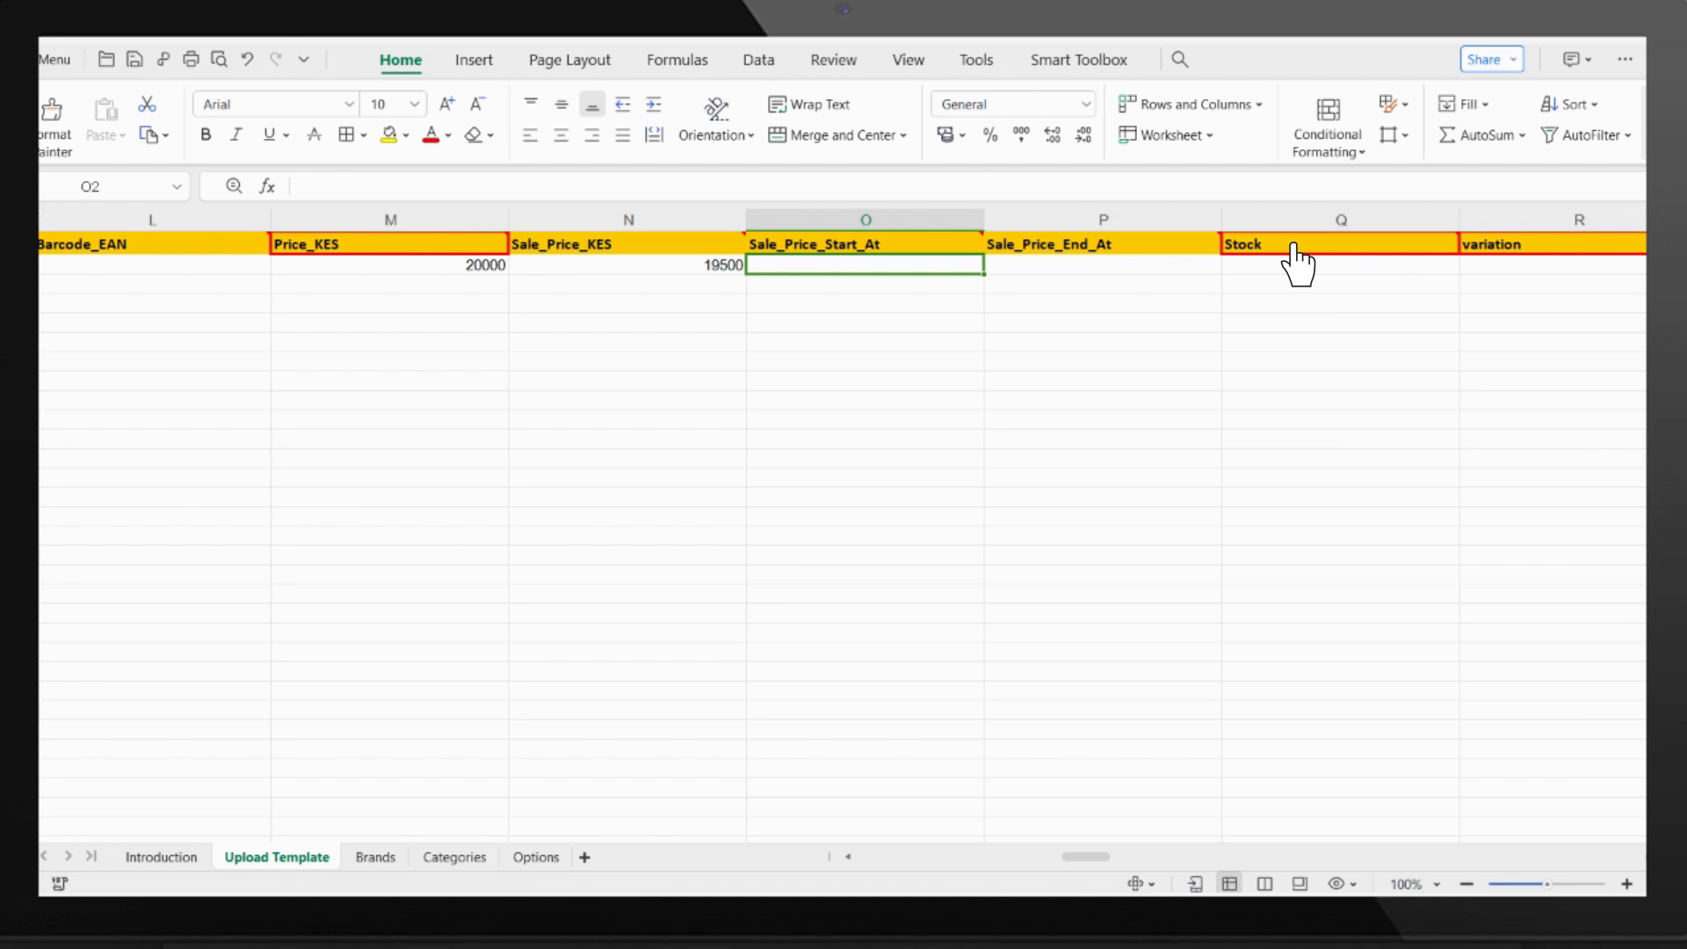
key(Tab)
key(Tab)
text(50)
key(Tab)
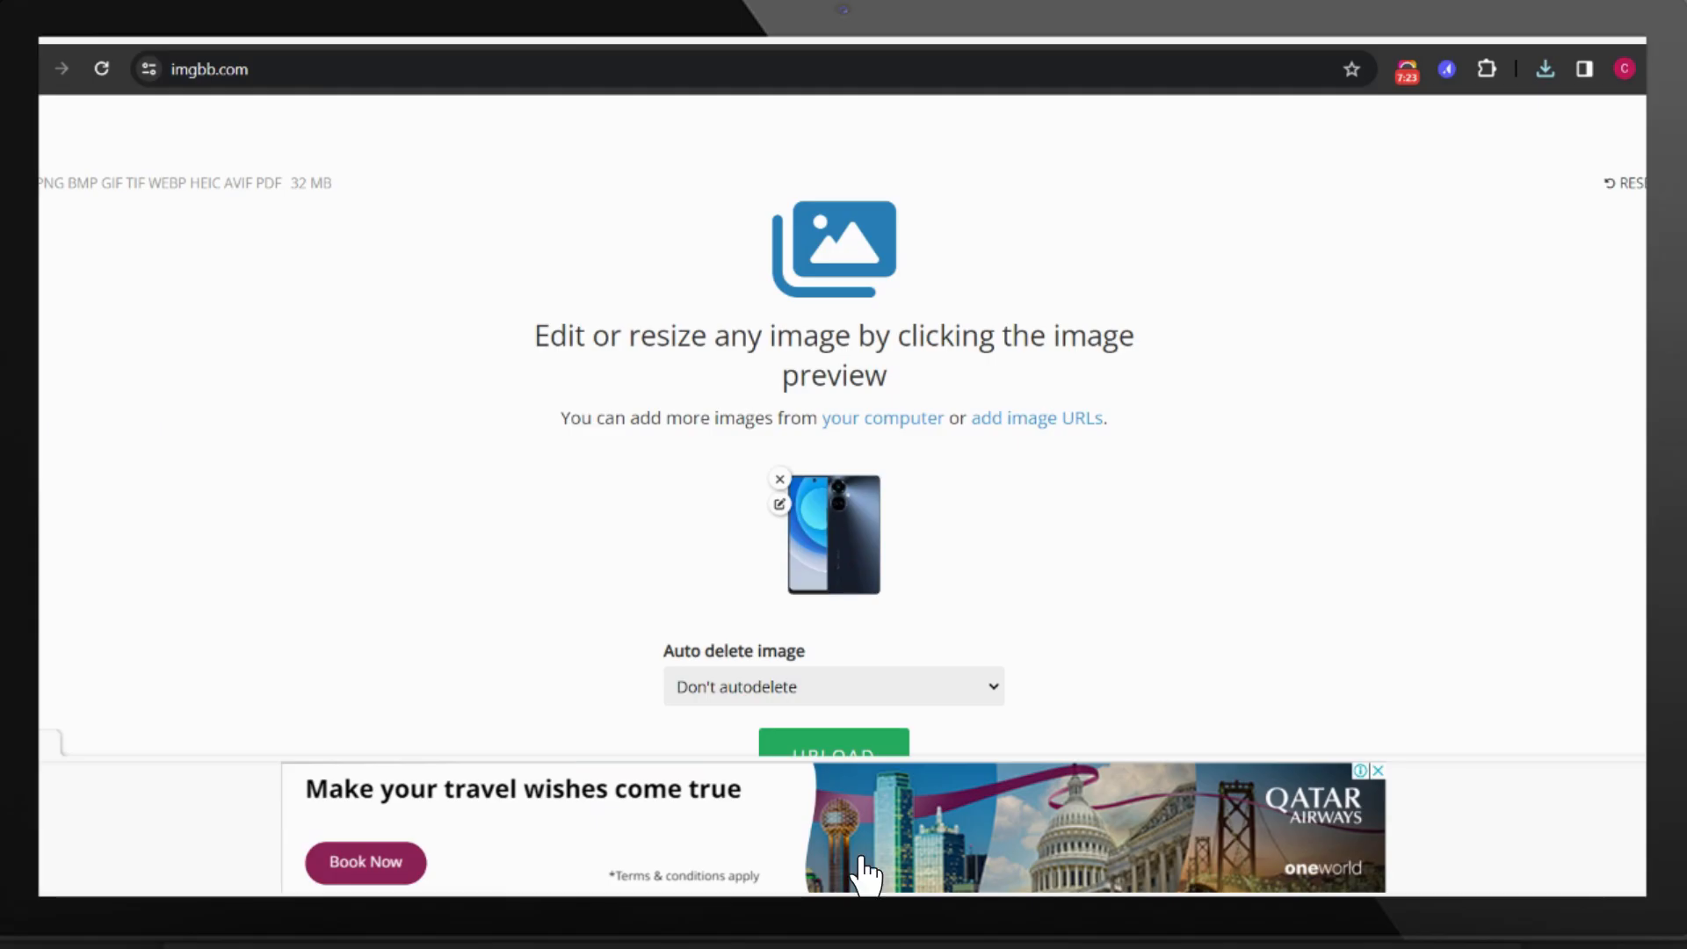
- Upload the phone picture on imgbb.com without autodelete, and paste its link into the product's MainImage cell in the template
click(856, 751)
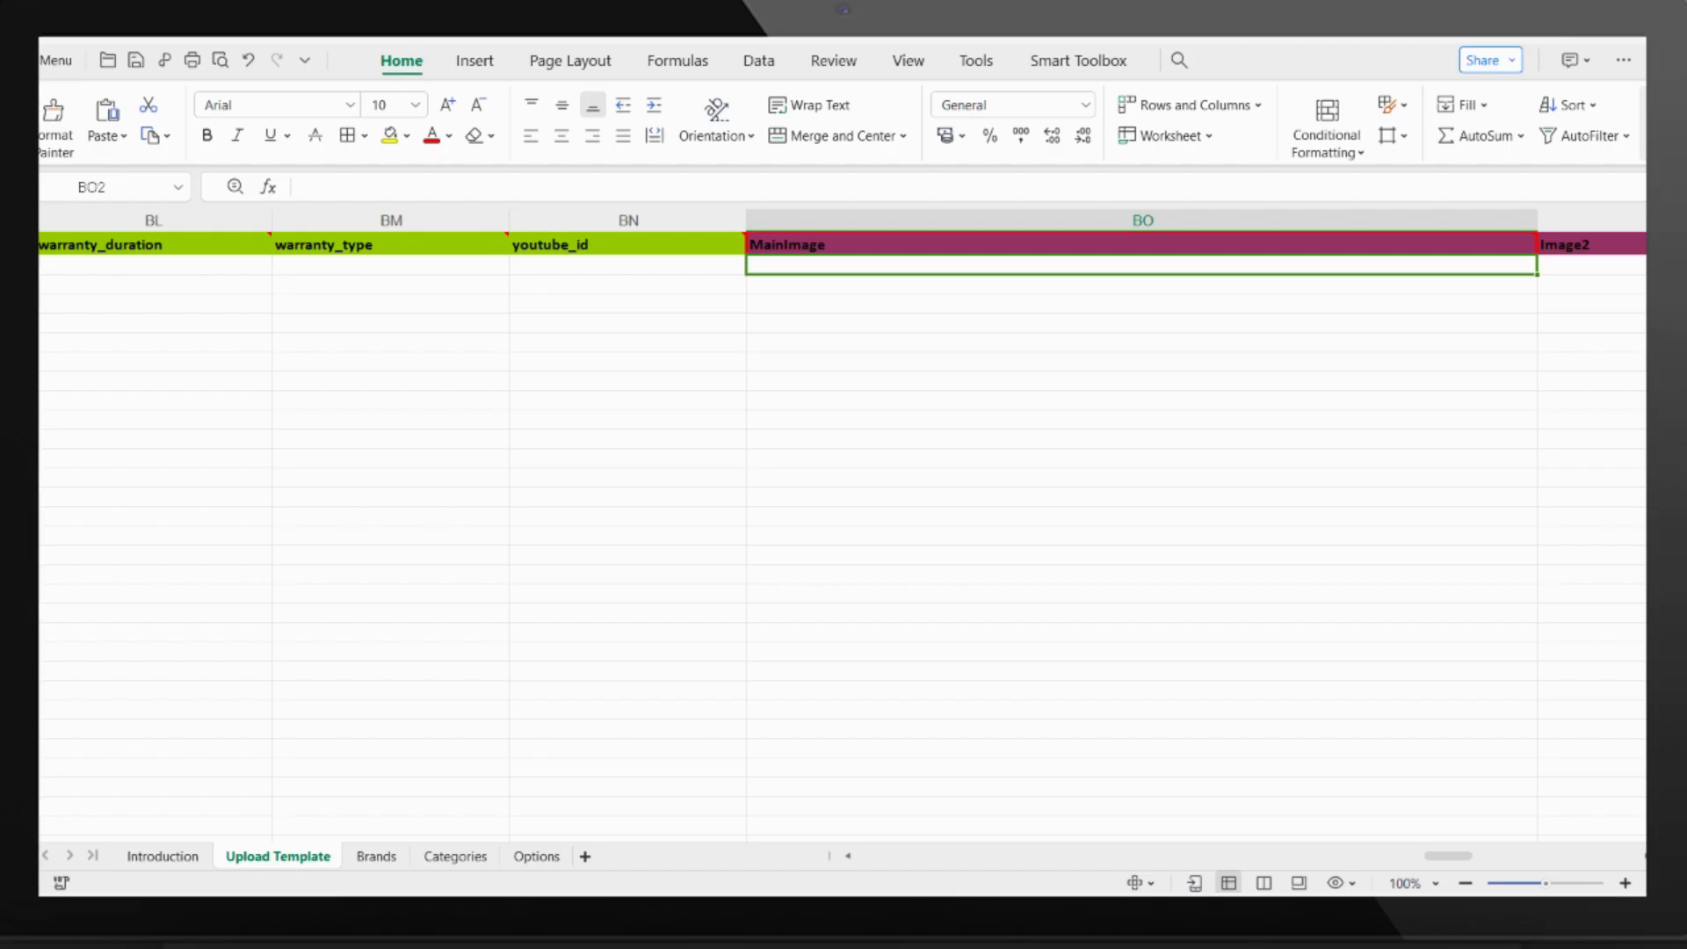
key(ctrl+v)
key(Right)
key(Right)
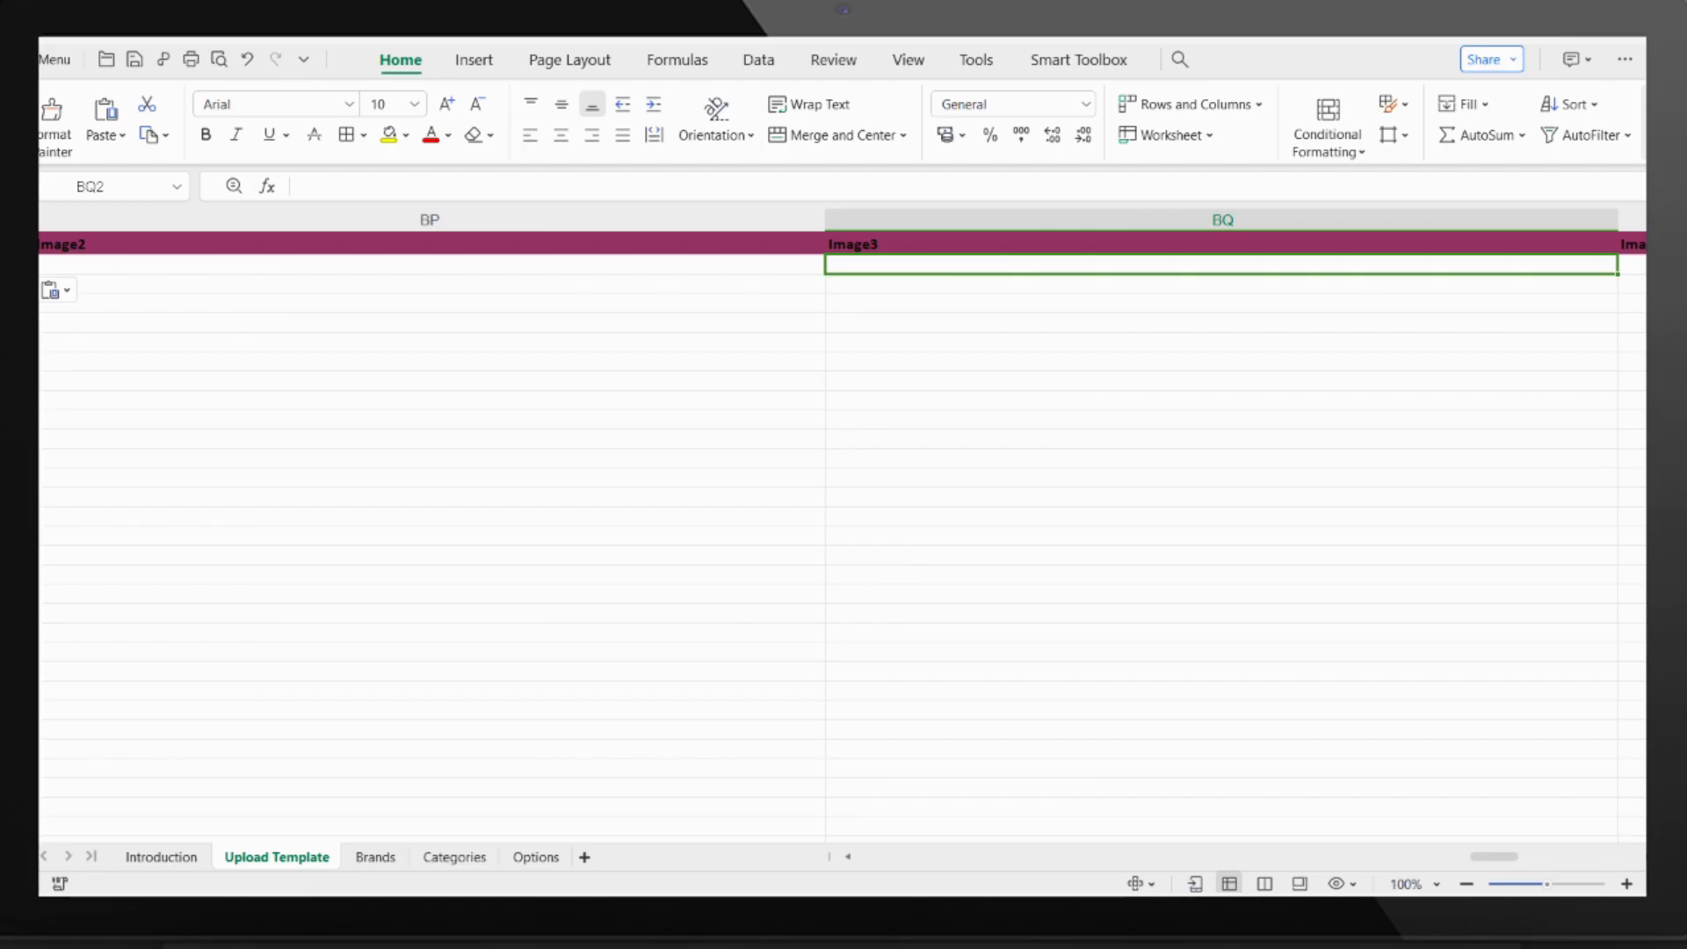
- Save the filled-in product template with Save As
click(48, 60)
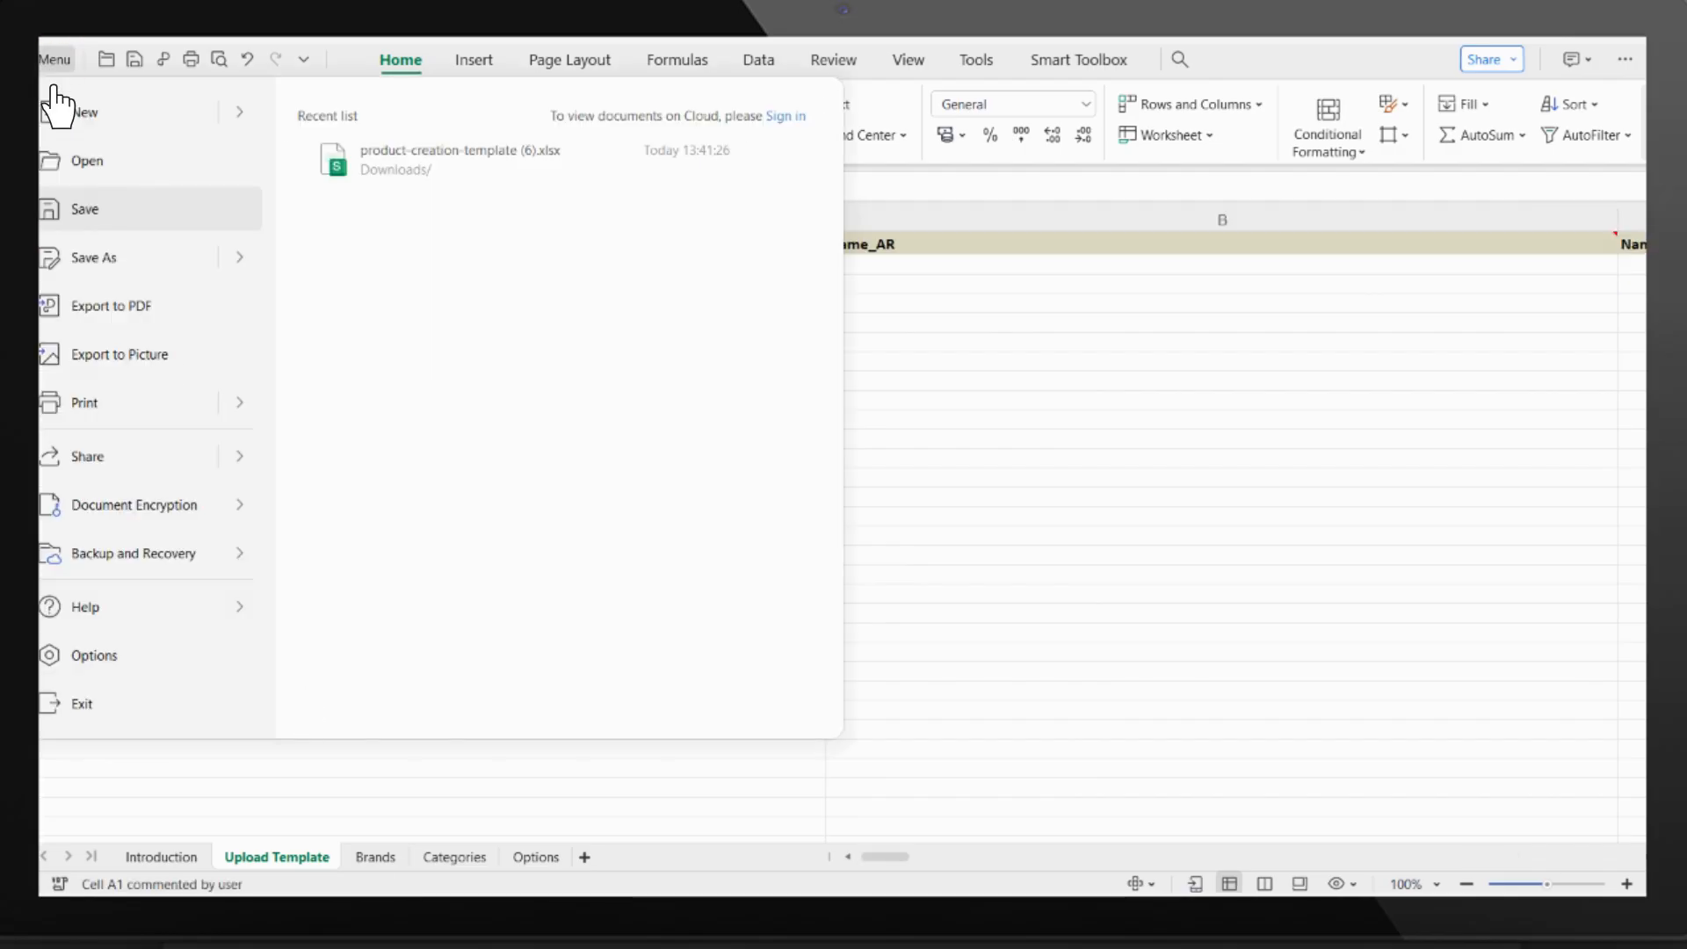
click(140, 260)
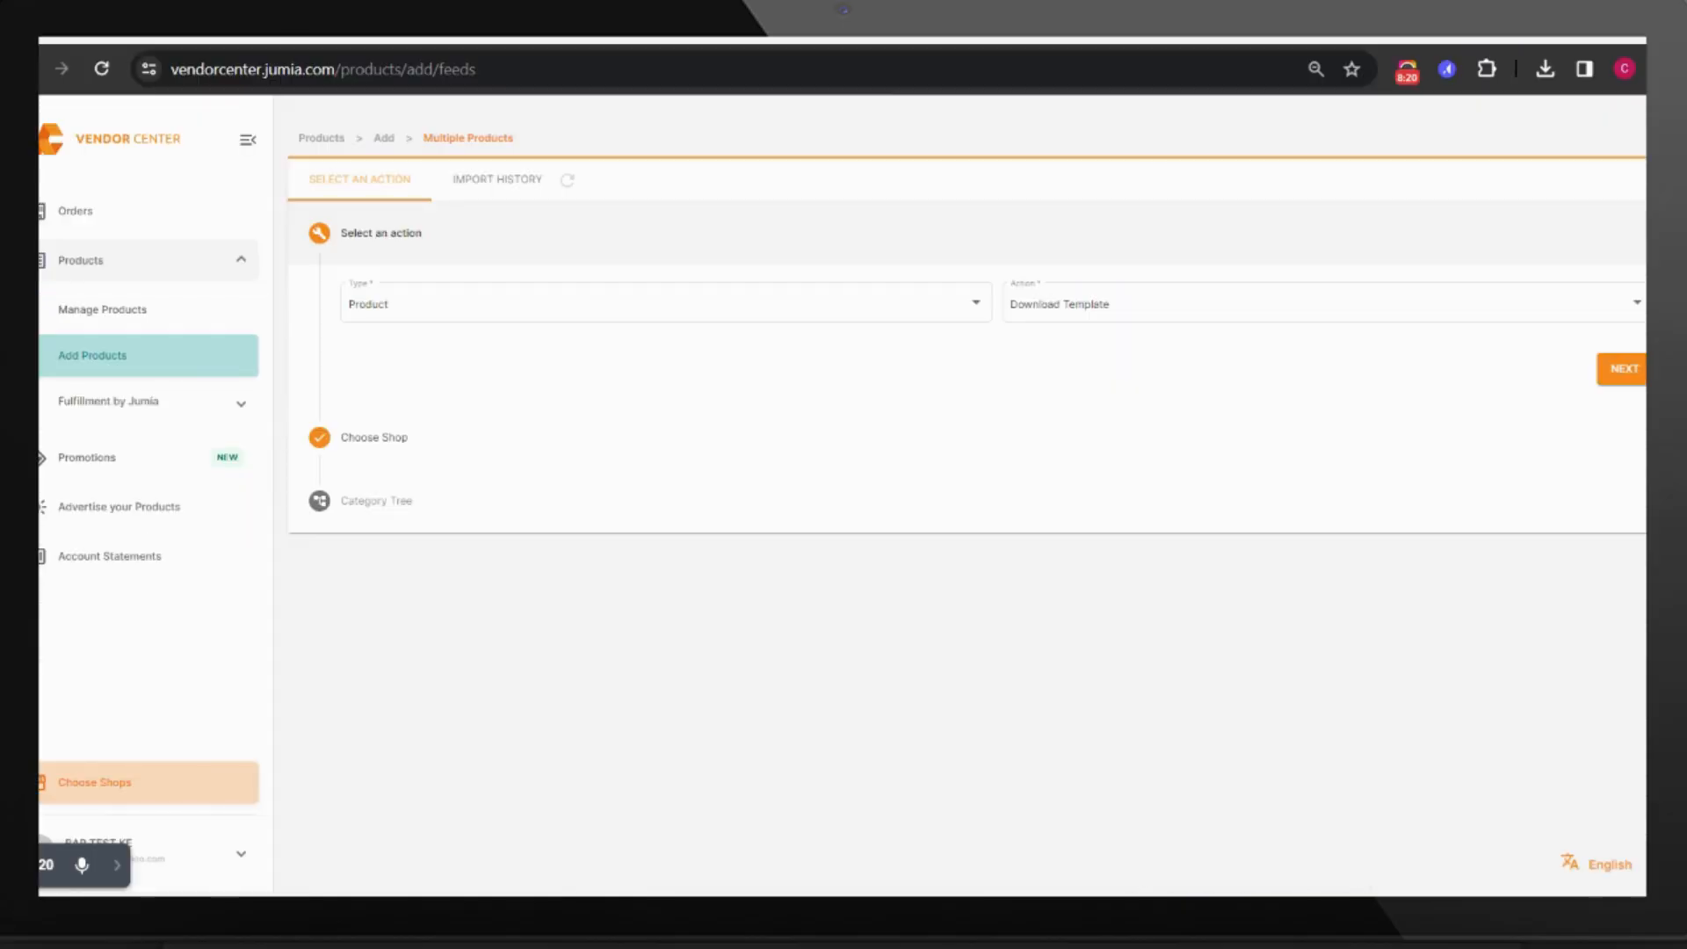
- In Vendor Center, start a multiple-product import with type Product, action Create Products and shop BAR TEST KE, up to the file selection
click(157, 354)
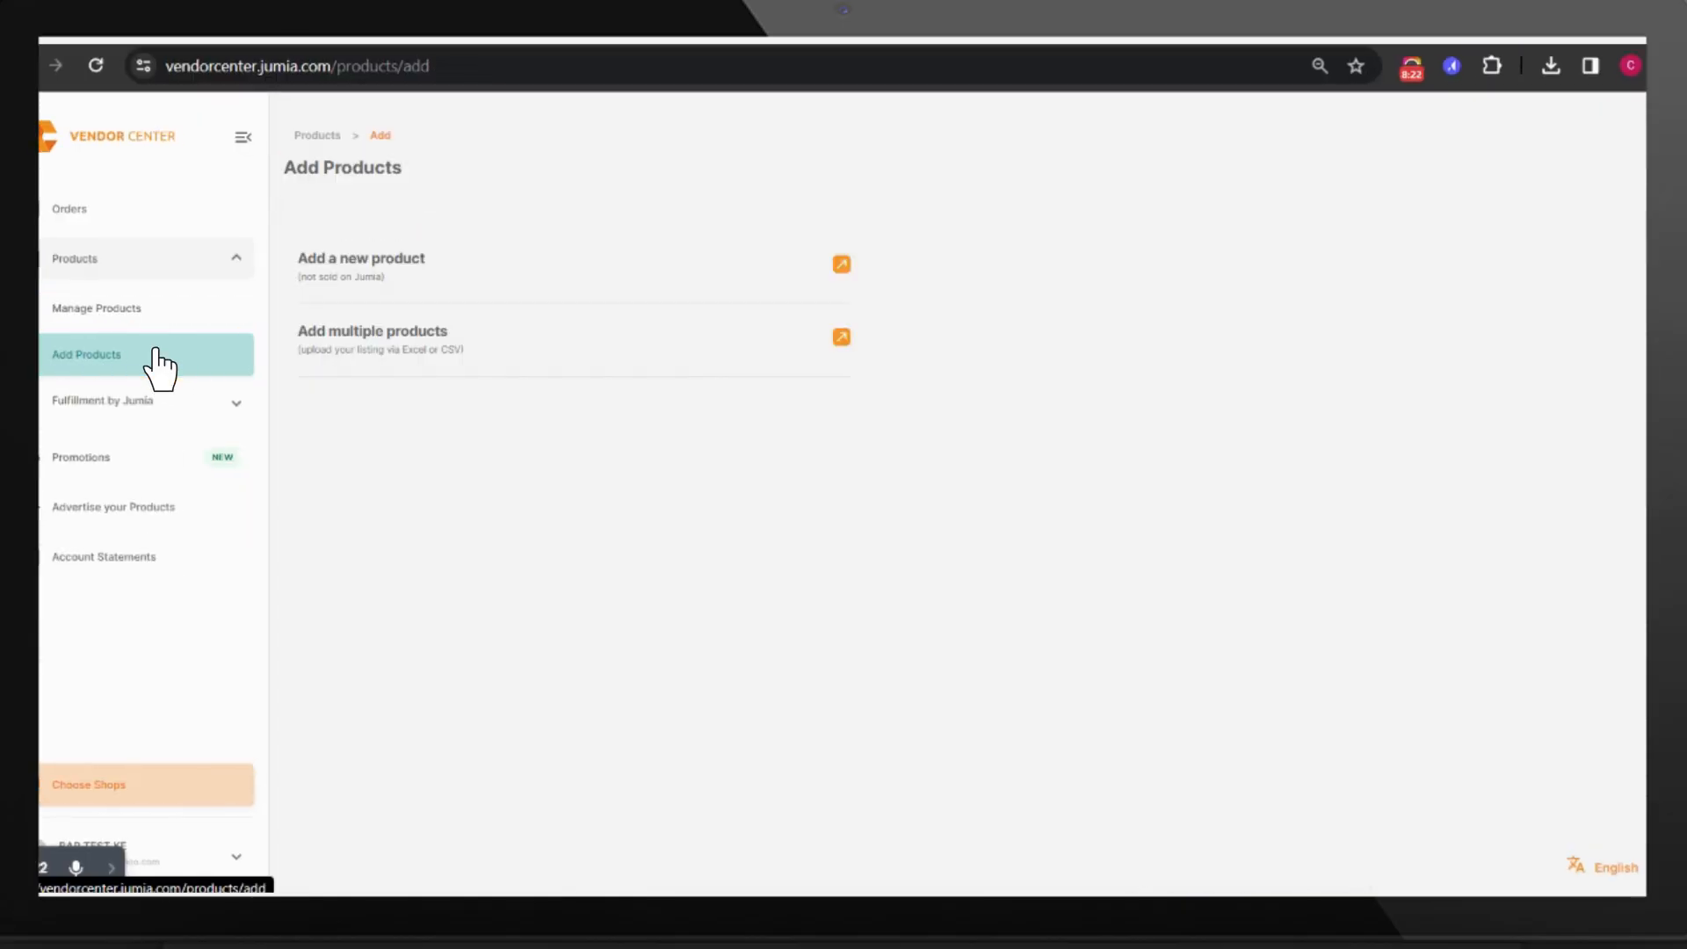
click(404, 352)
click(374, 326)
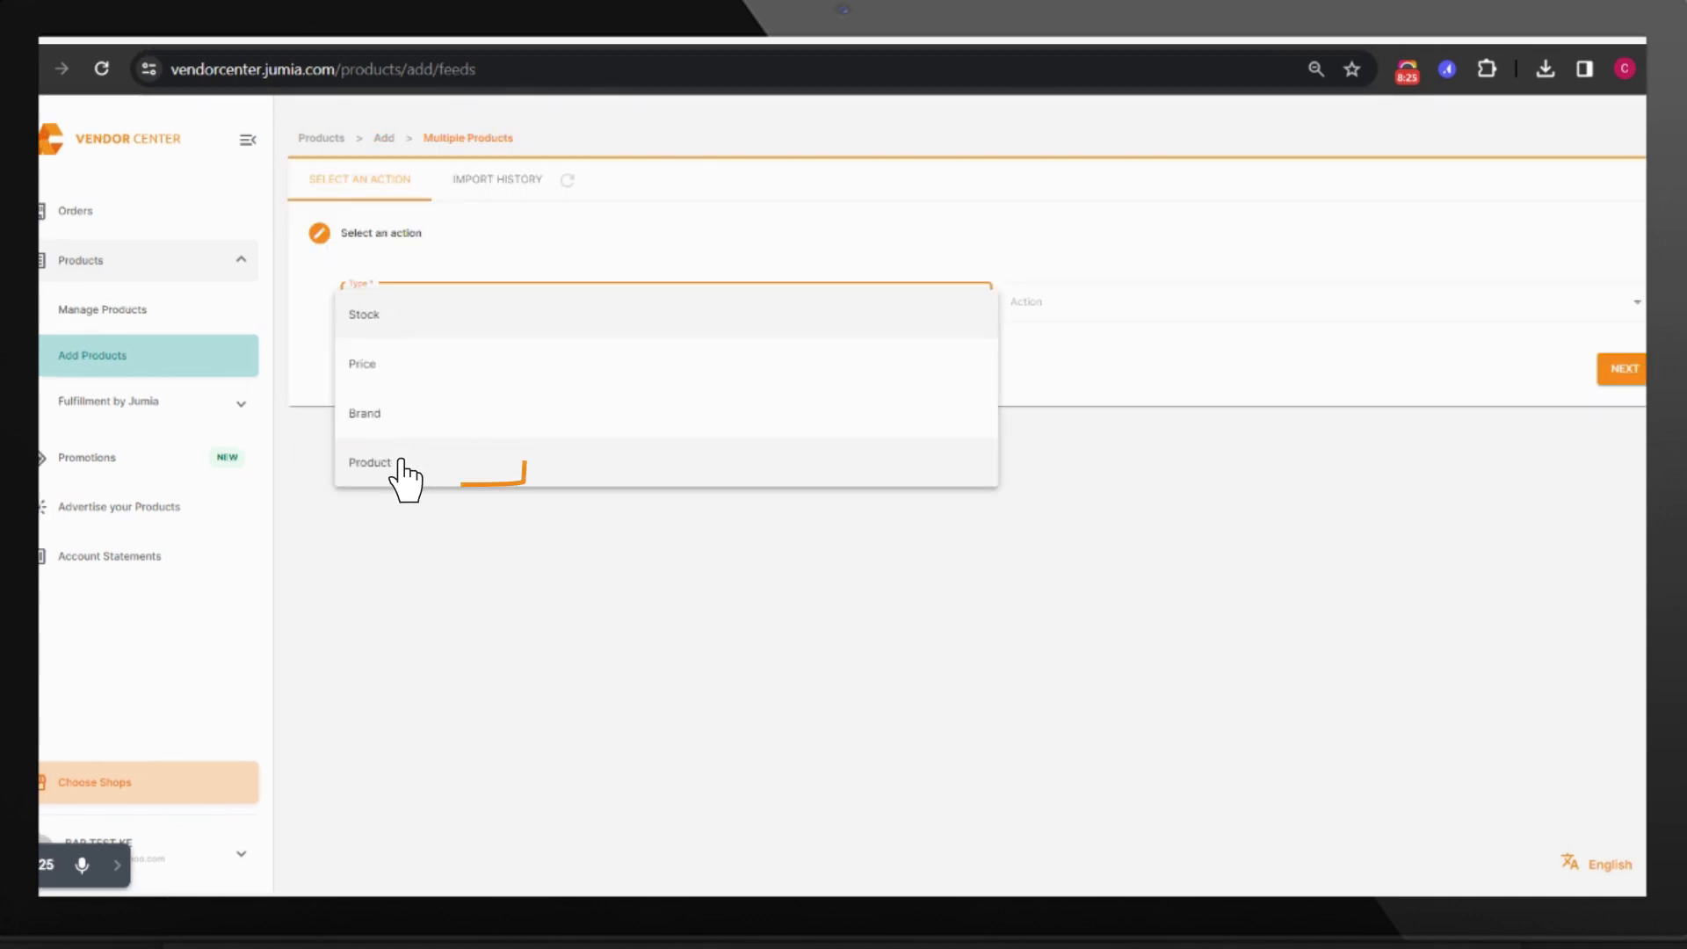
click(402, 463)
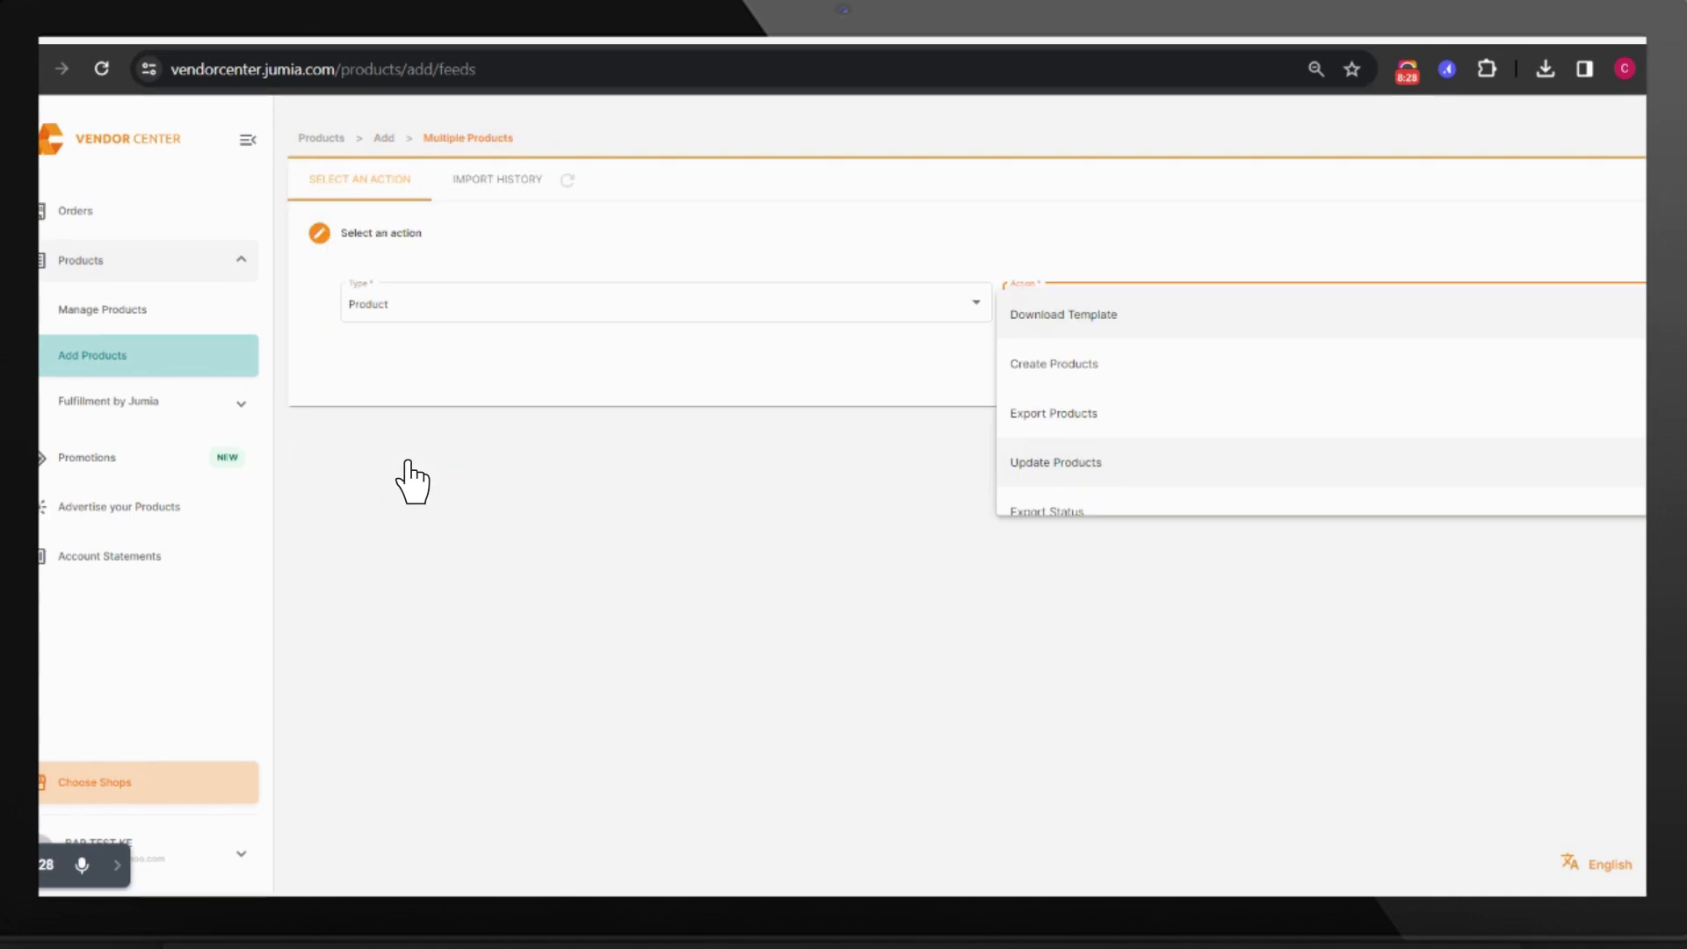
click(1114, 369)
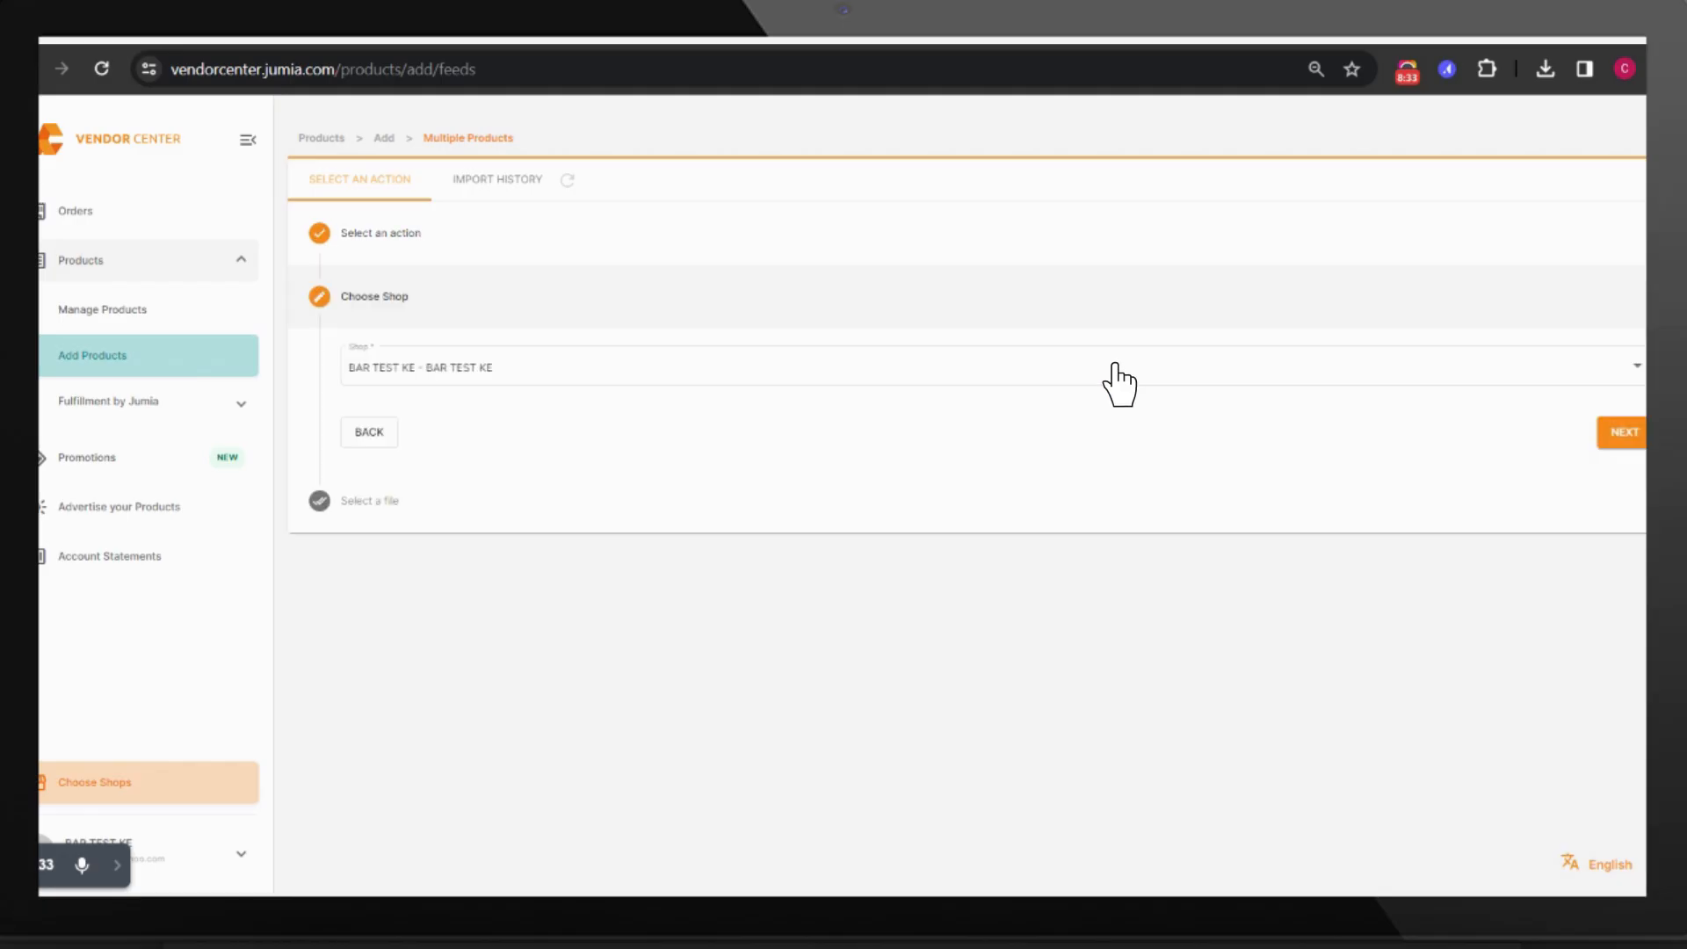
click(1614, 439)
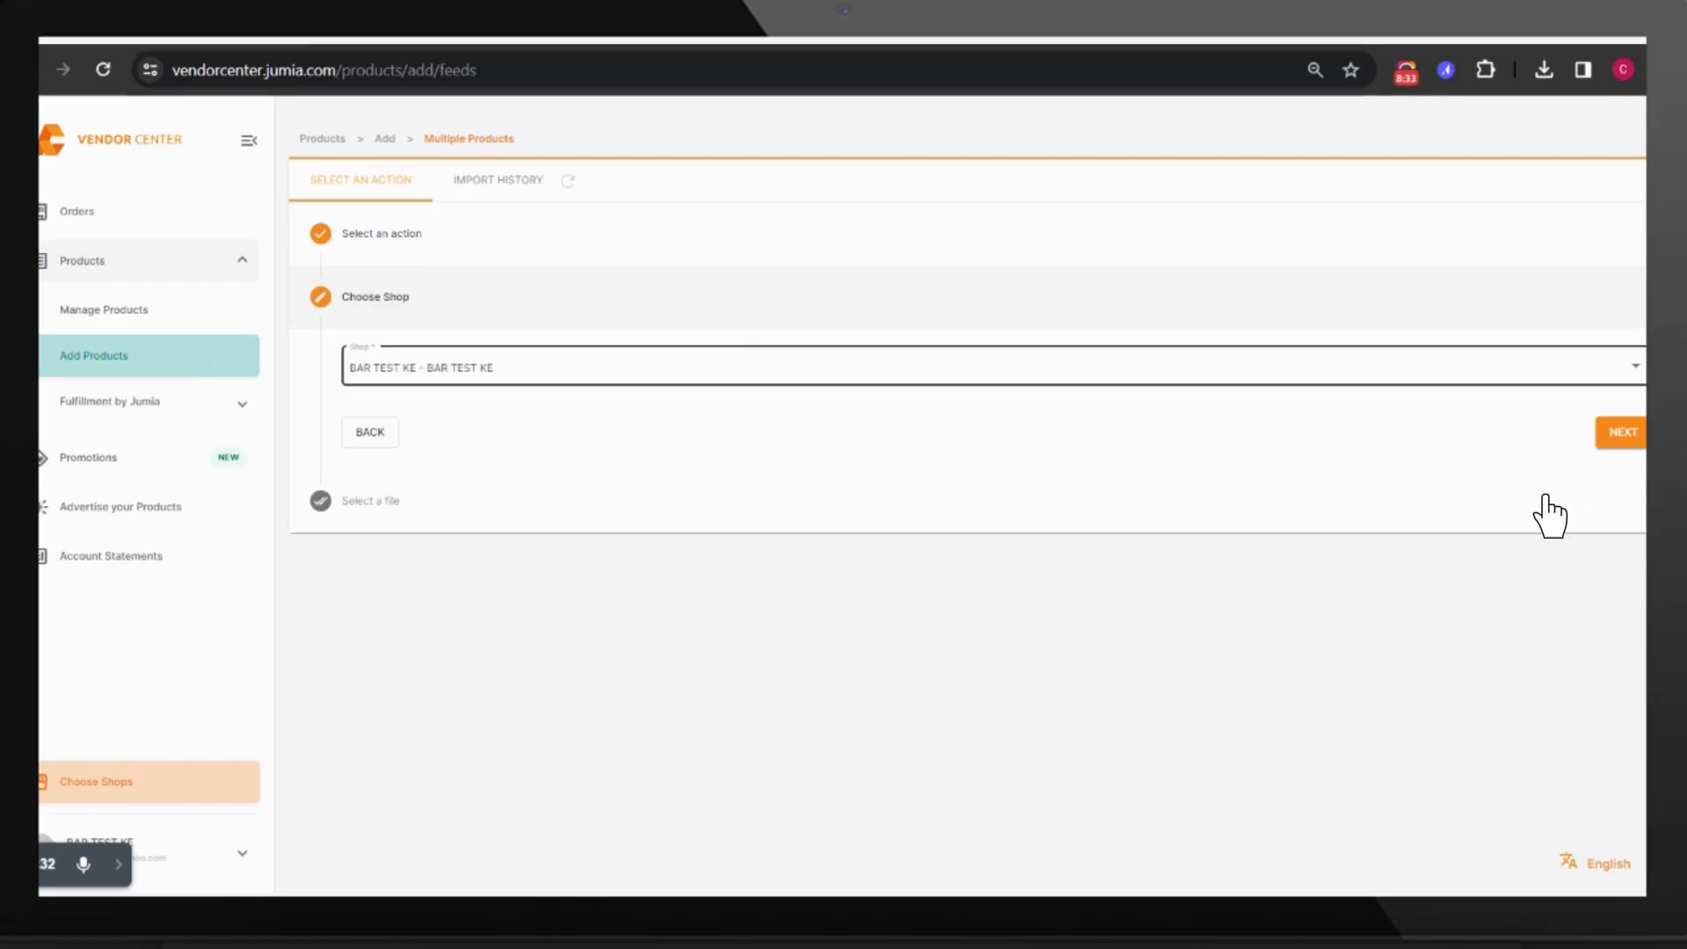
click(1616, 439)
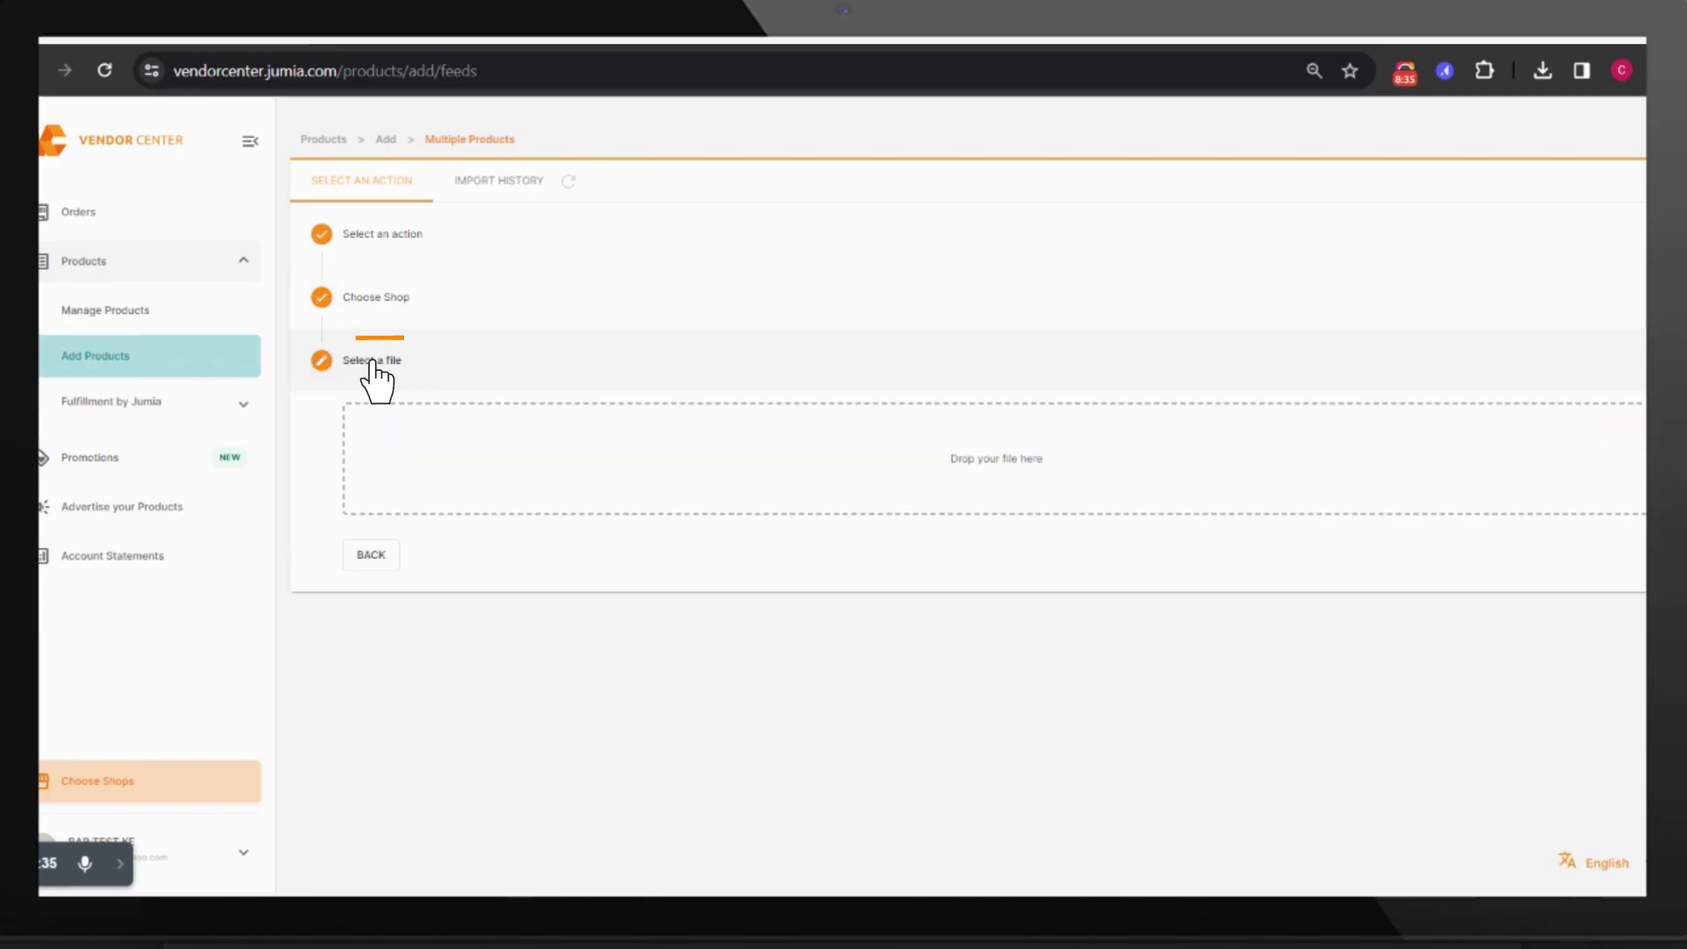